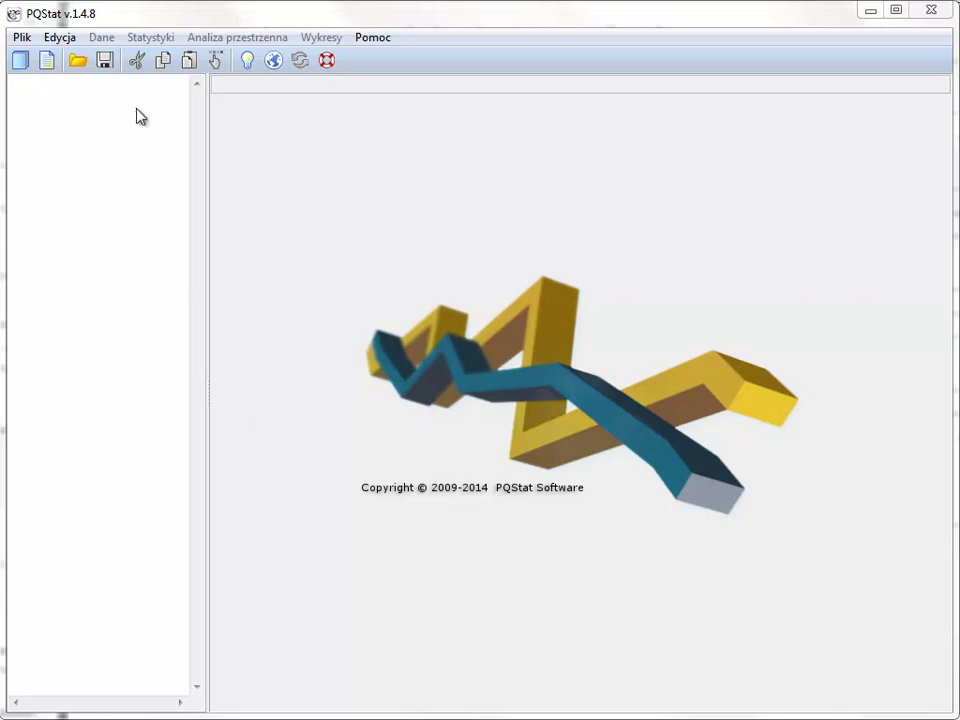
# Step: Open the example project PL_BrakiDanychWydawca.pqs
pyautogui.click(21, 38)
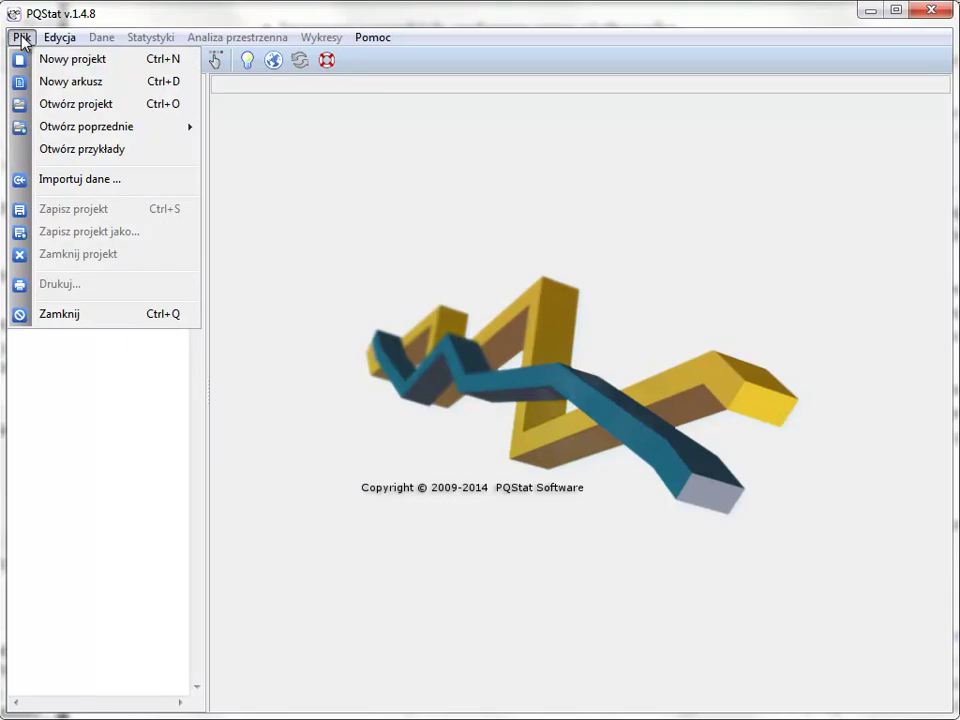
pyautogui.click(60, 150)
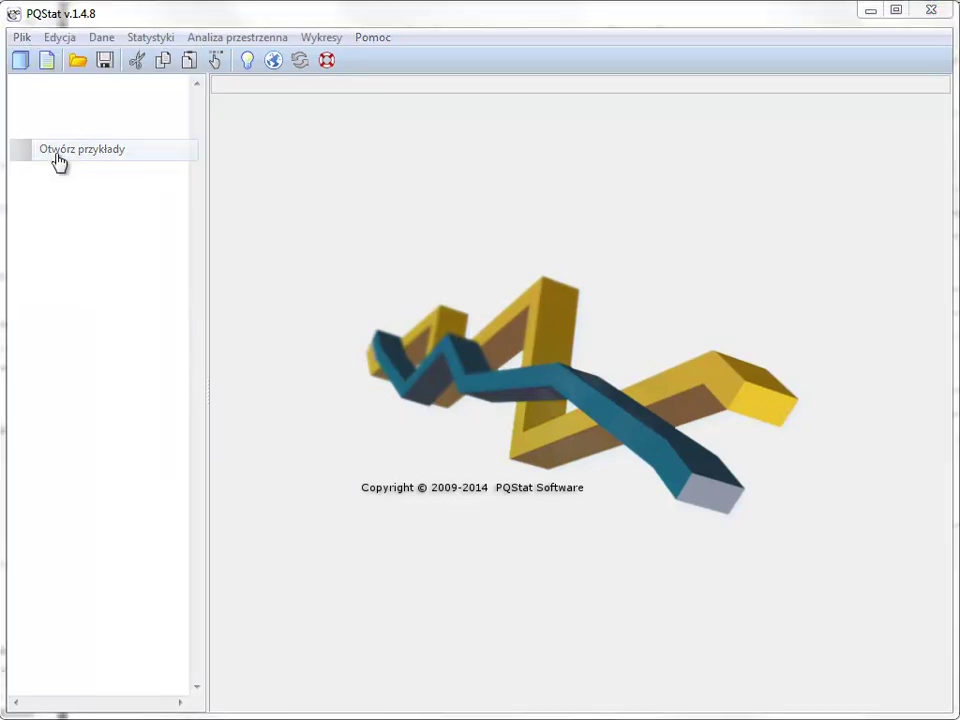
pyautogui.moveTo(616, 230); pyautogui.dragTo(630, 369)
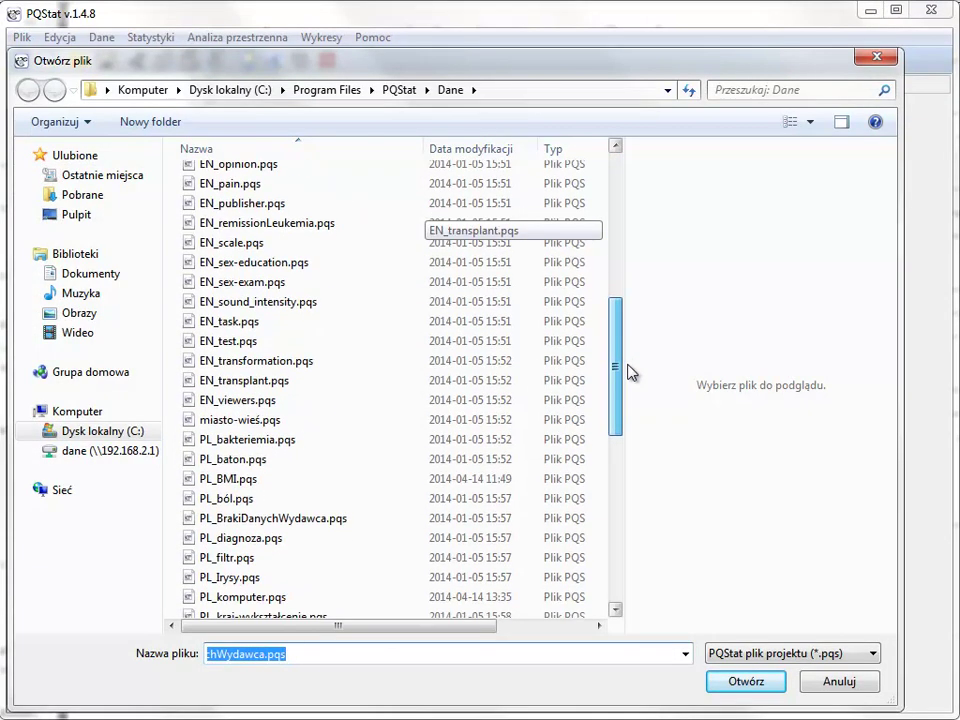
pyautogui.click(335, 525)
pyautogui.click(748, 681)
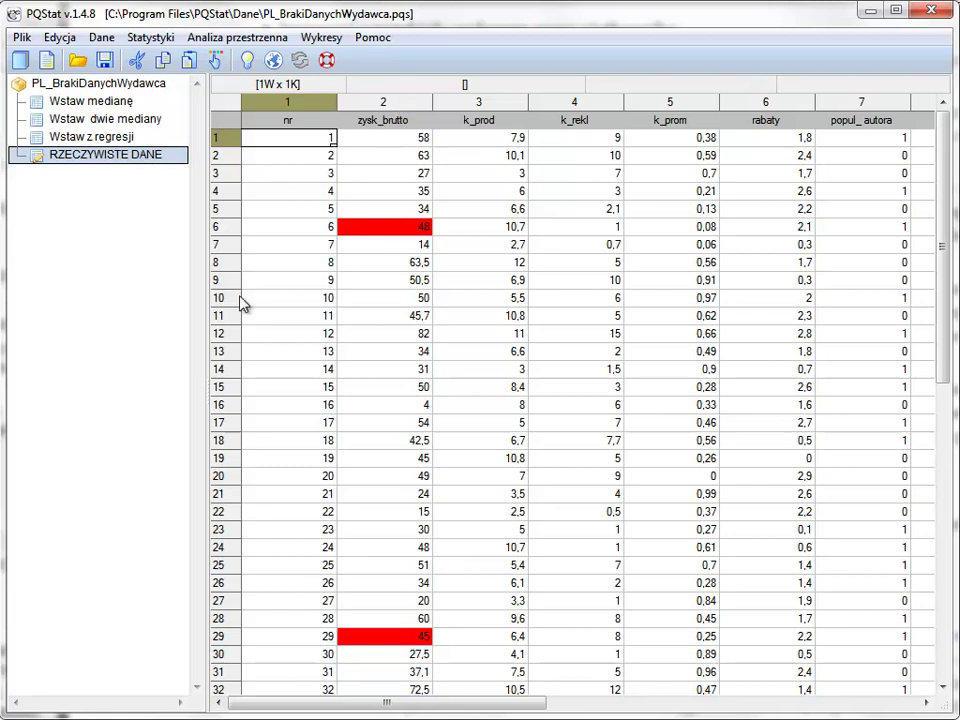
# Step: Examine the empty zysk_brutto cells in the sheets Wstaw medianę, Wstaw dwie mediany and Wstaw z regresji
pyautogui.click(99, 104)
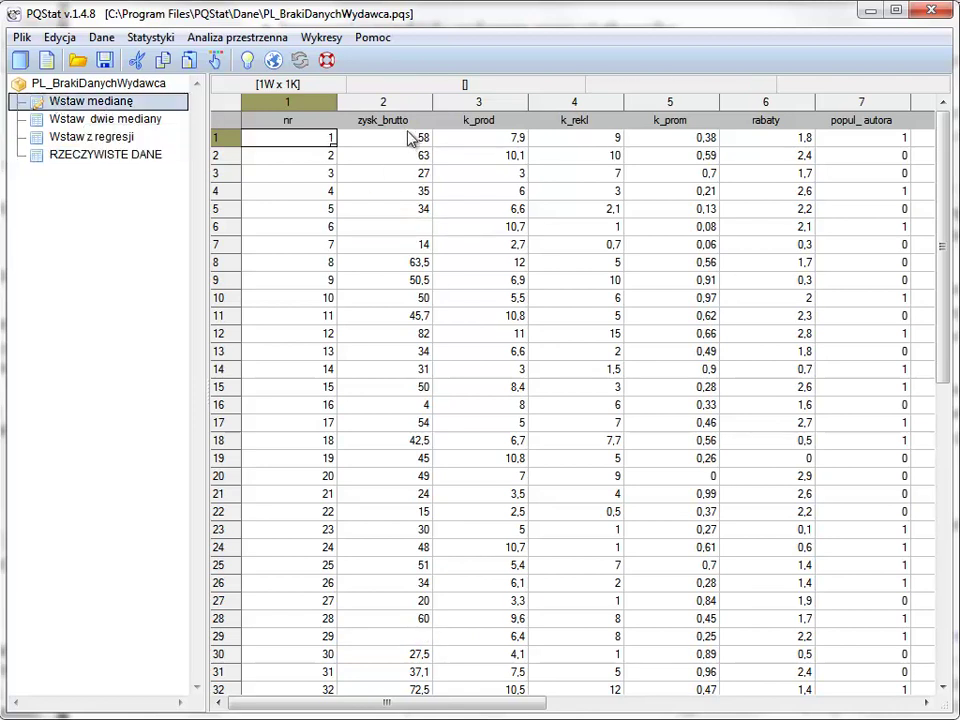
pyautogui.click(406, 228)
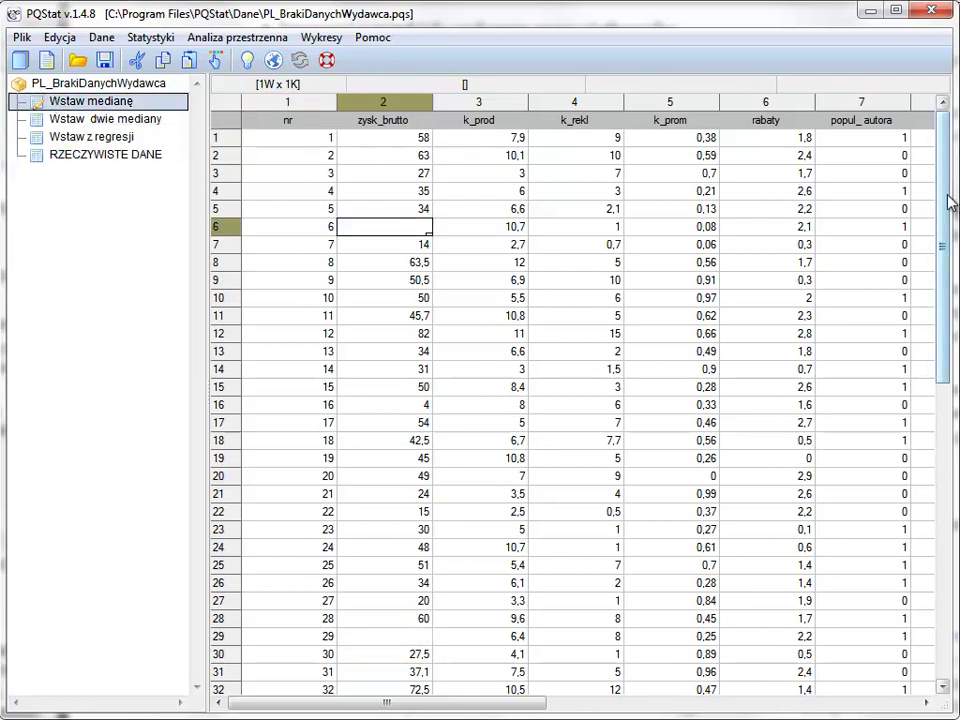
pyautogui.scroll(-5, 950, 203)
pyautogui.click(420, 378)
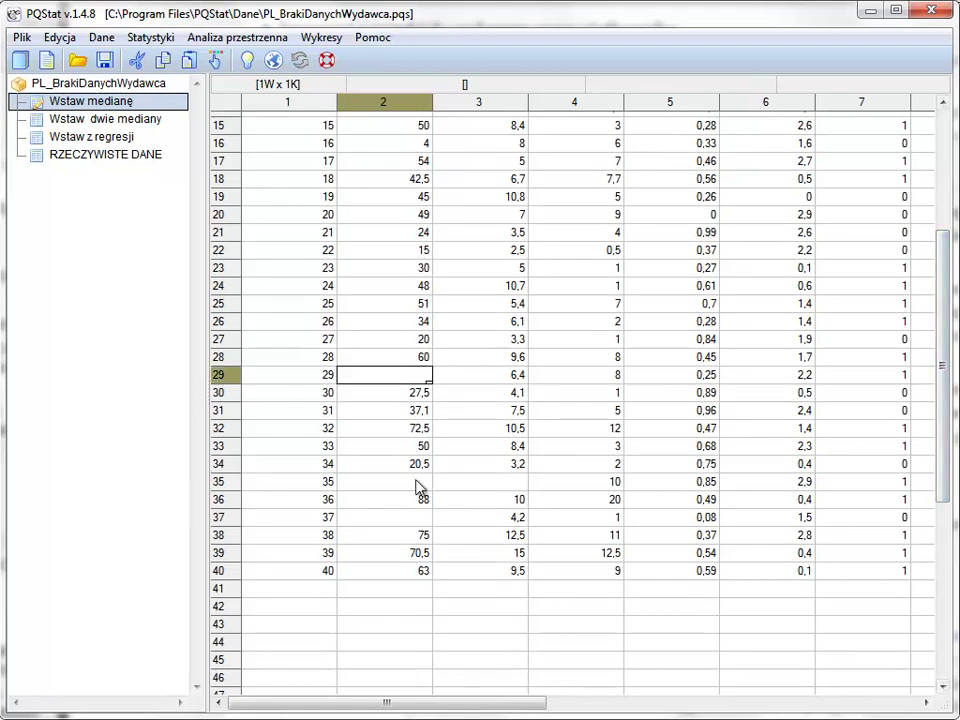
pyautogui.click(410, 481)
pyautogui.click(410, 517)
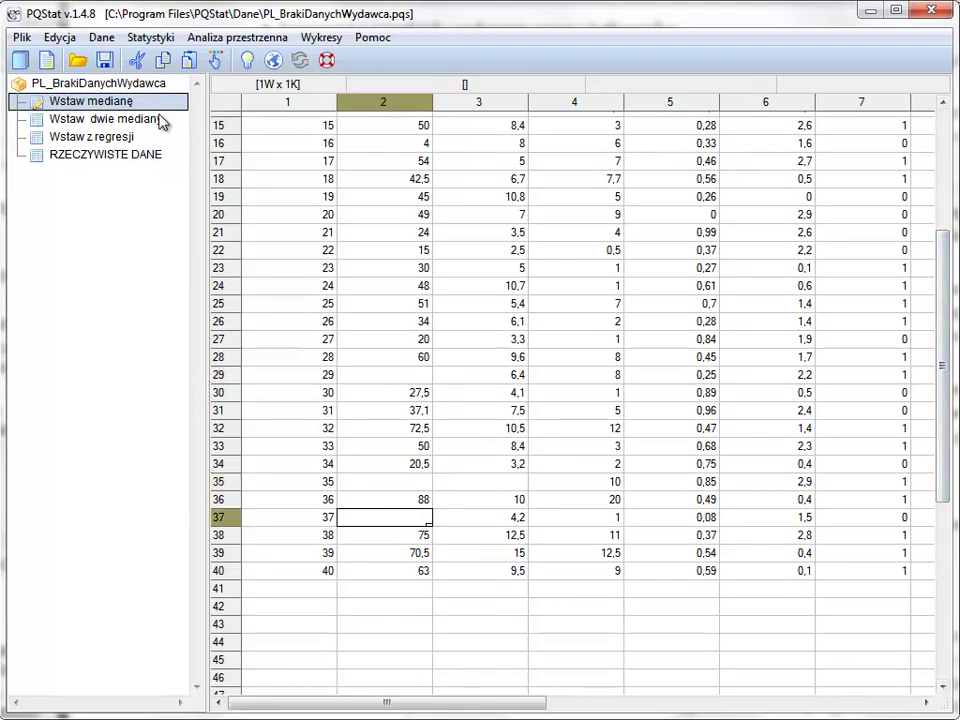
pyautogui.click(111, 127)
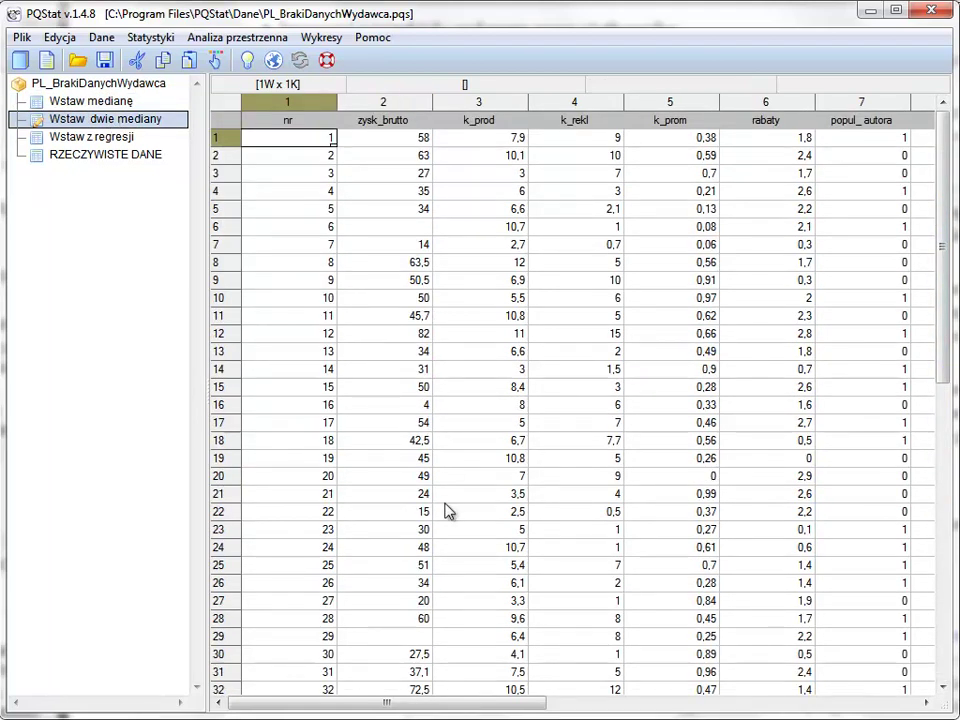
pyautogui.click(418, 637)
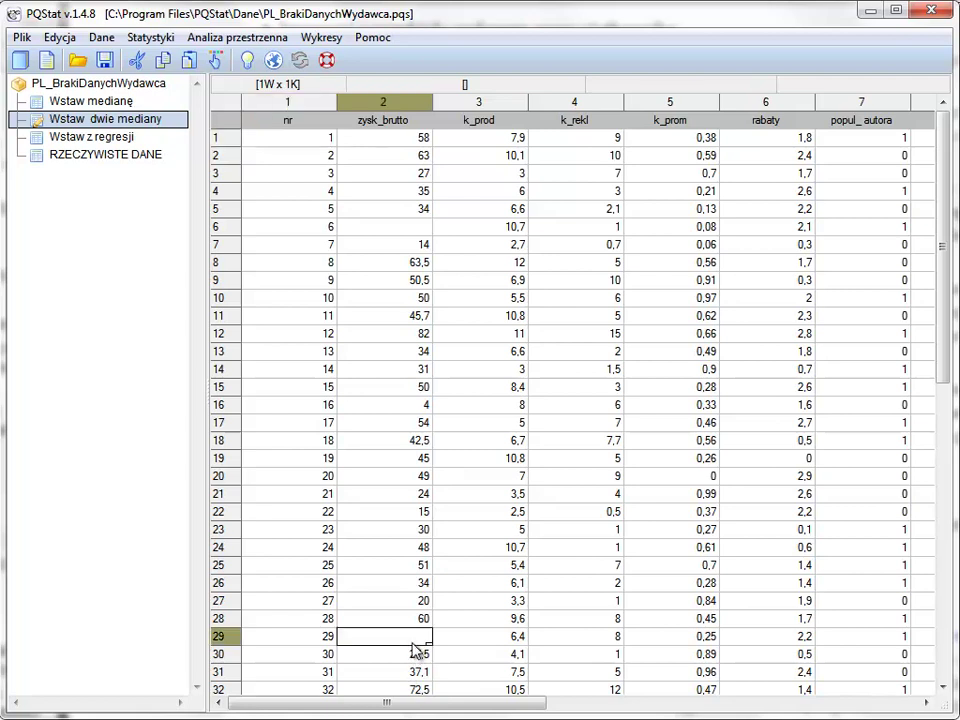
pyautogui.click(110, 138)
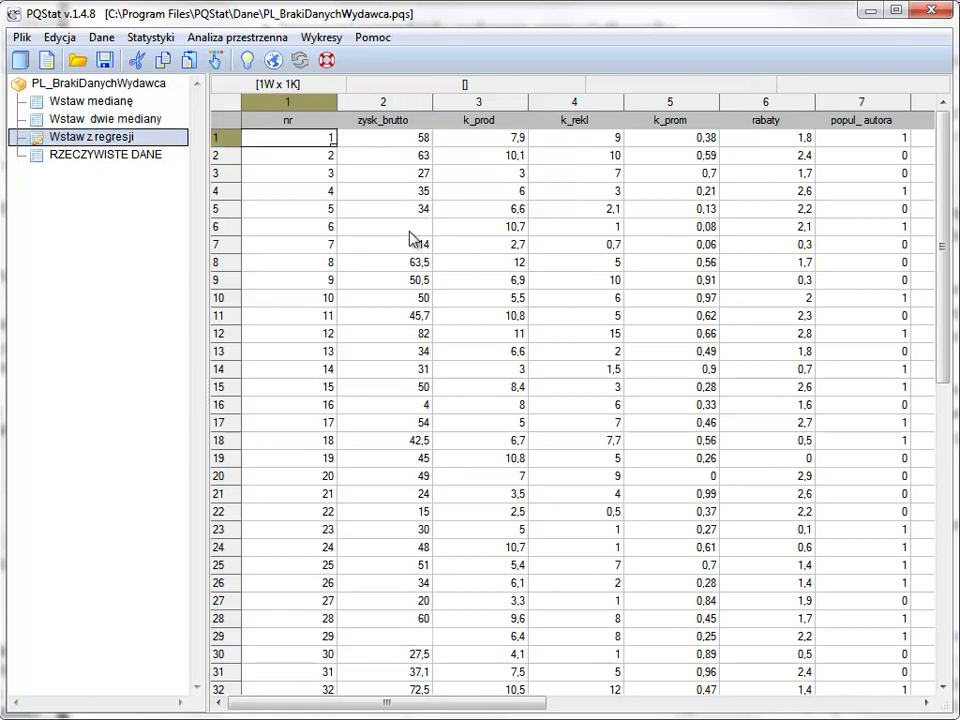
pyautogui.click(410, 229)
pyautogui.click(414, 638)
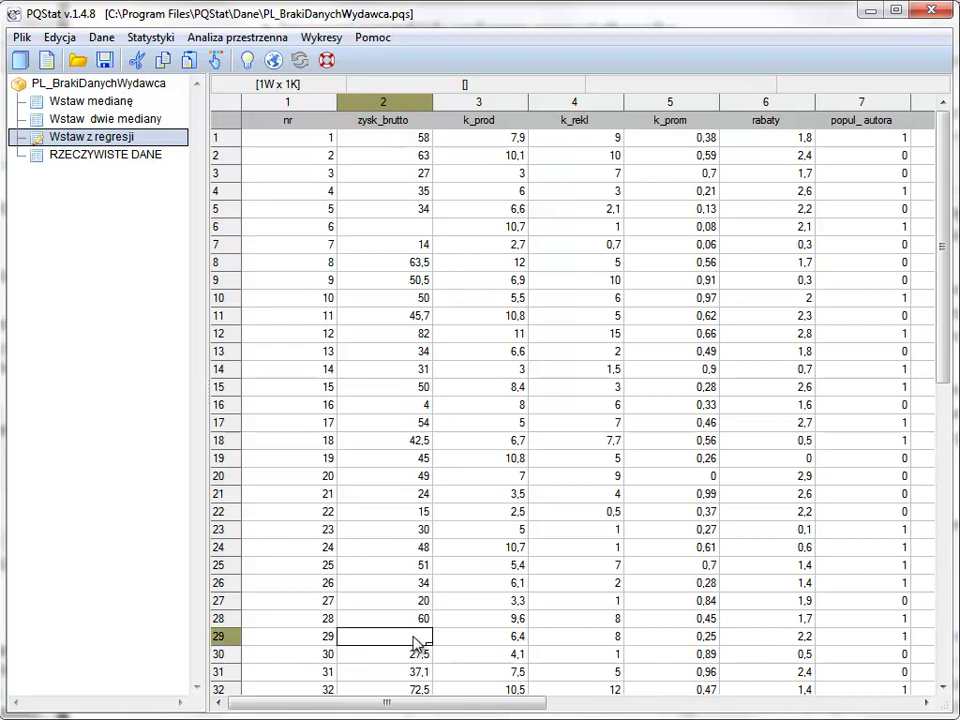
# Step: Start missing-data replacement (Braki danych) on the Wstaw medianę sheet and choose 2-zysk_brutto as the variable
pyautogui.click(70, 103)
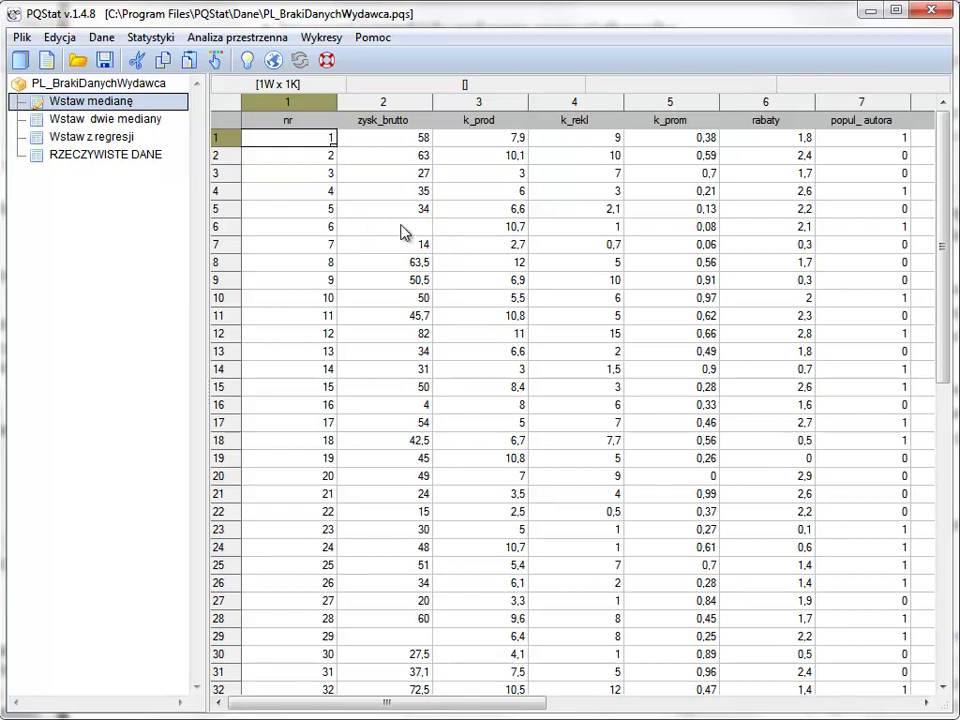
pyautogui.click(102, 42)
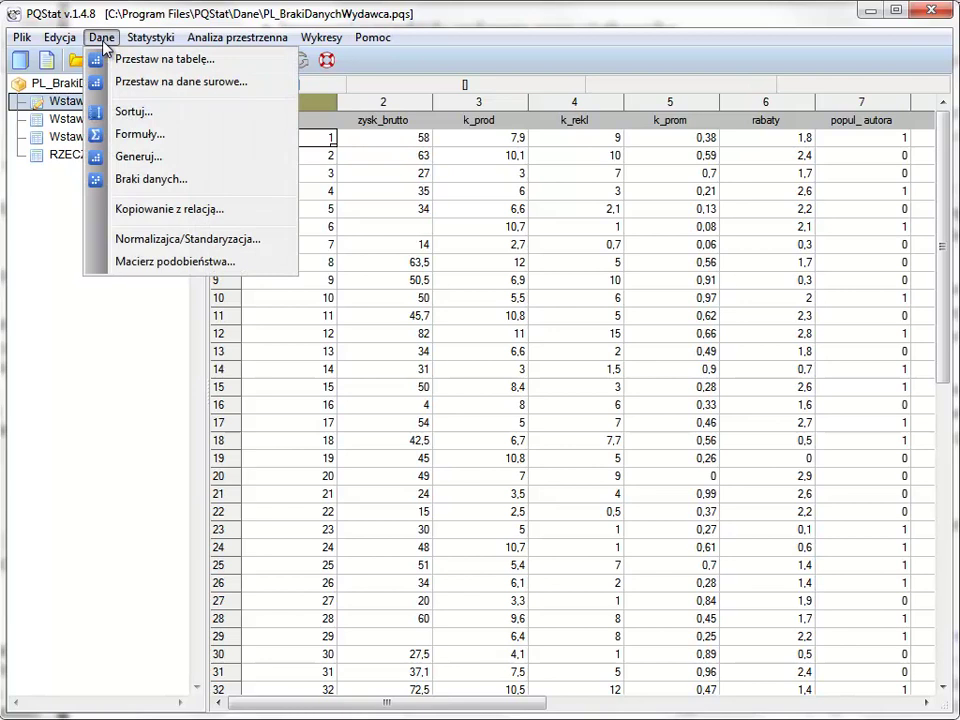
pyautogui.click(157, 190)
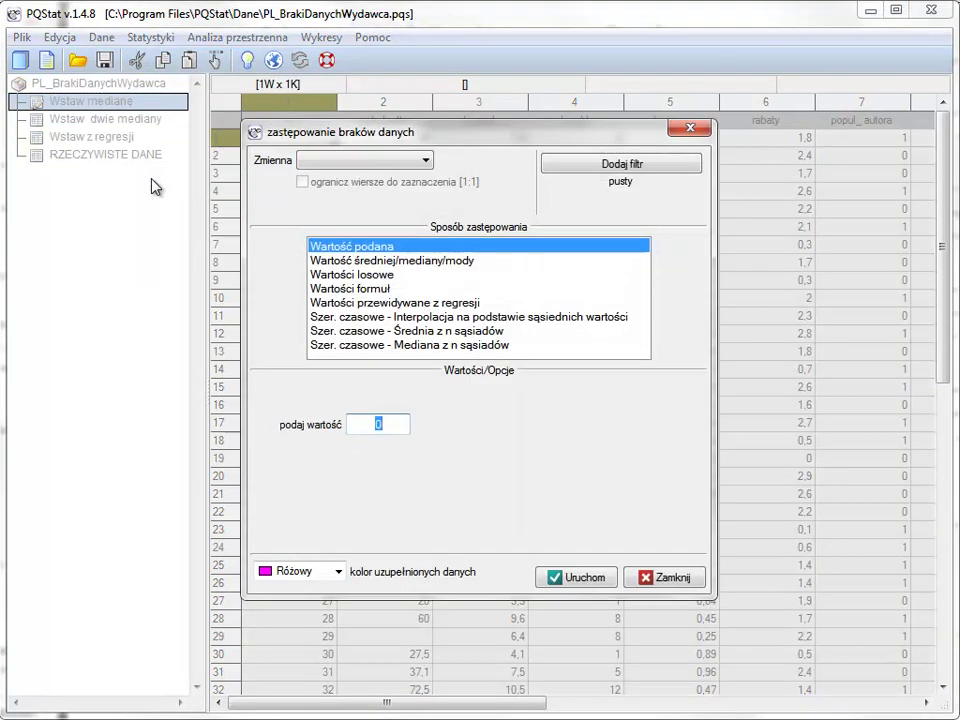
pyautogui.click(325, 161)
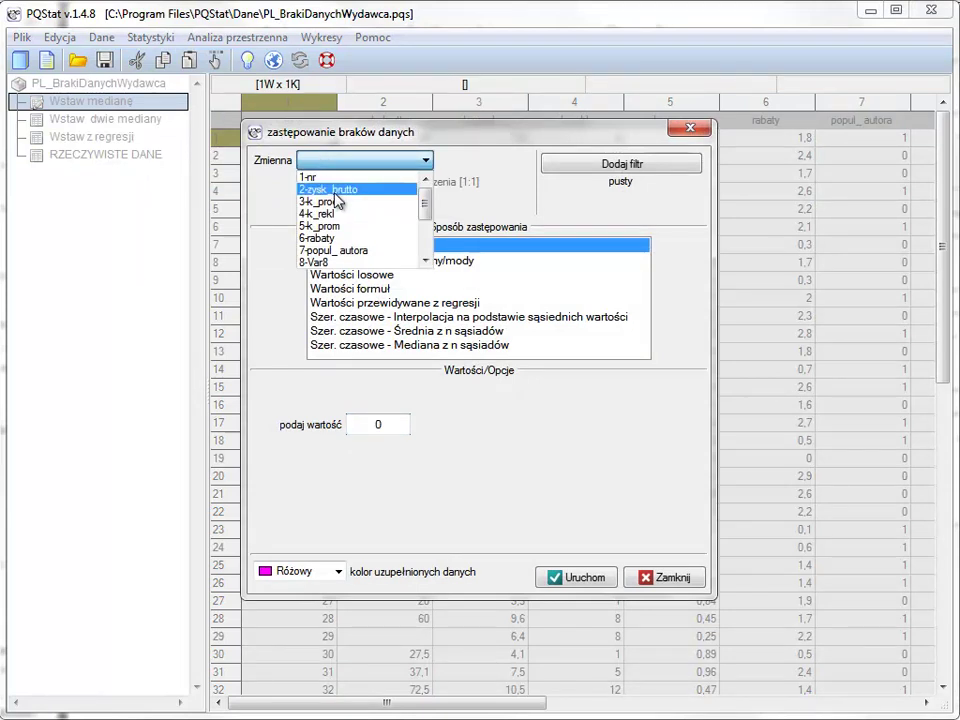
pyautogui.click(343, 190)
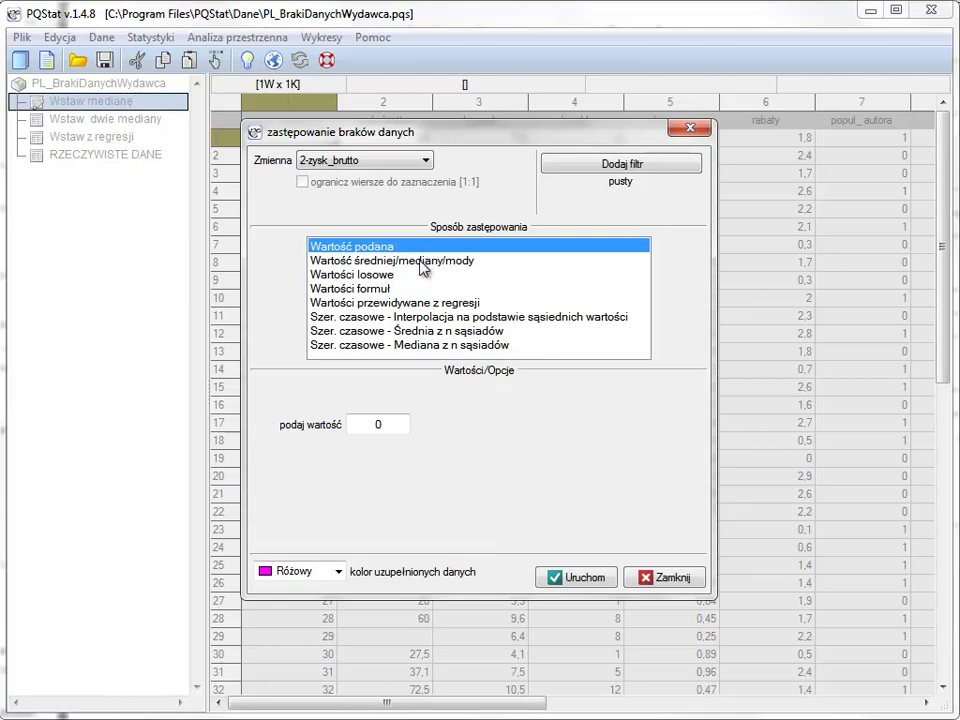
# Step: Review the options of the random-value, formula, regression-prediction and time-series replacement methods
pyautogui.click(323, 275)
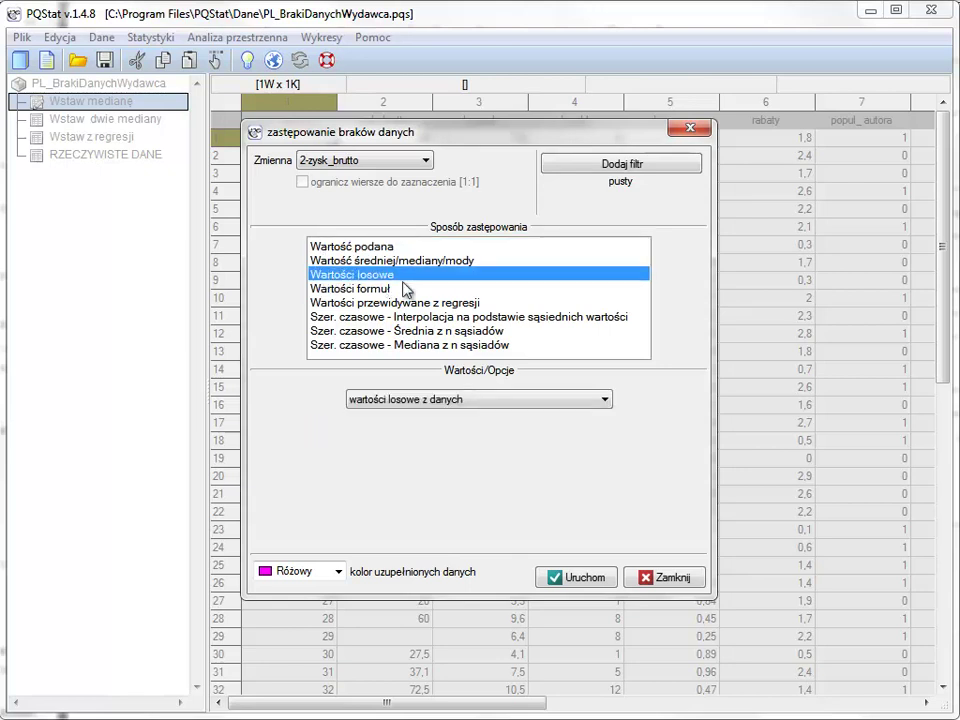
pyautogui.click(462, 401)
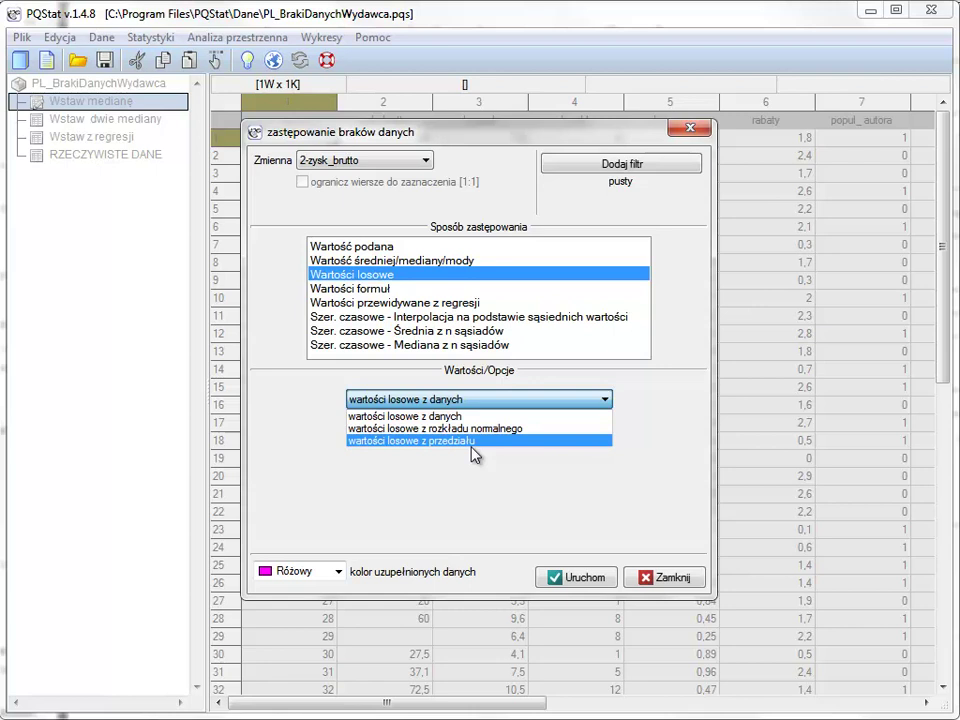
pyautogui.click(368, 291)
pyautogui.click(370, 290)
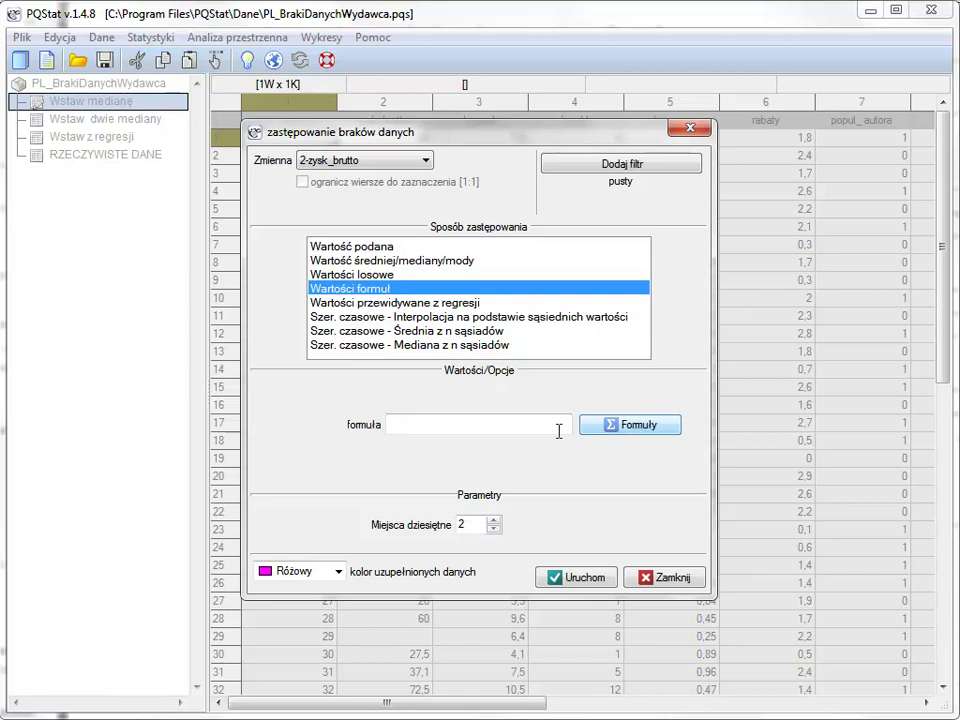
pyautogui.click(330, 303)
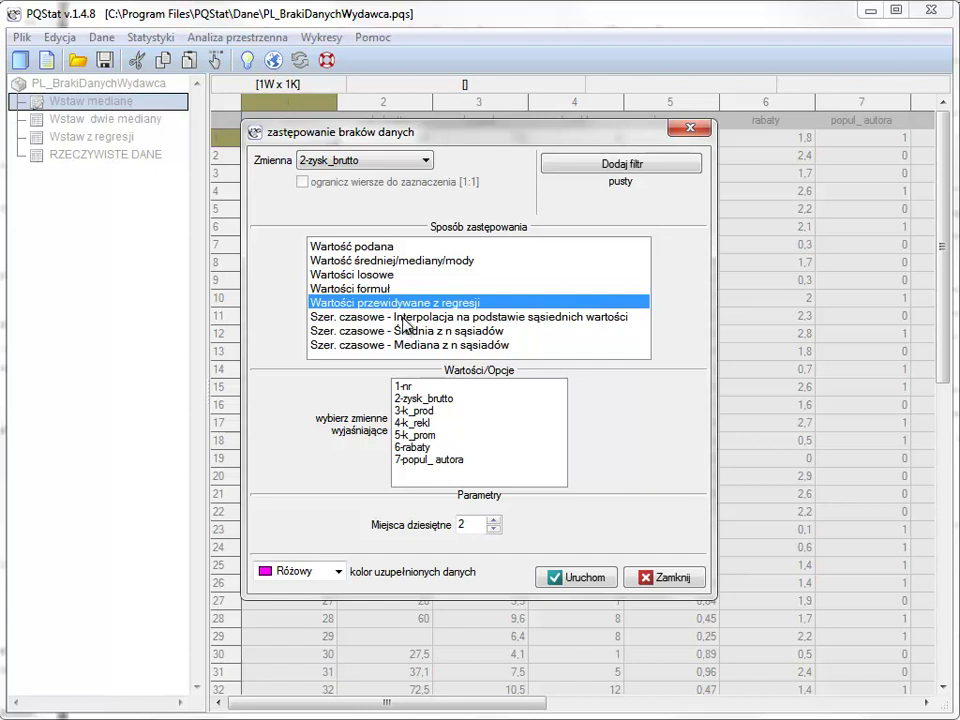
pyautogui.click(410, 317)
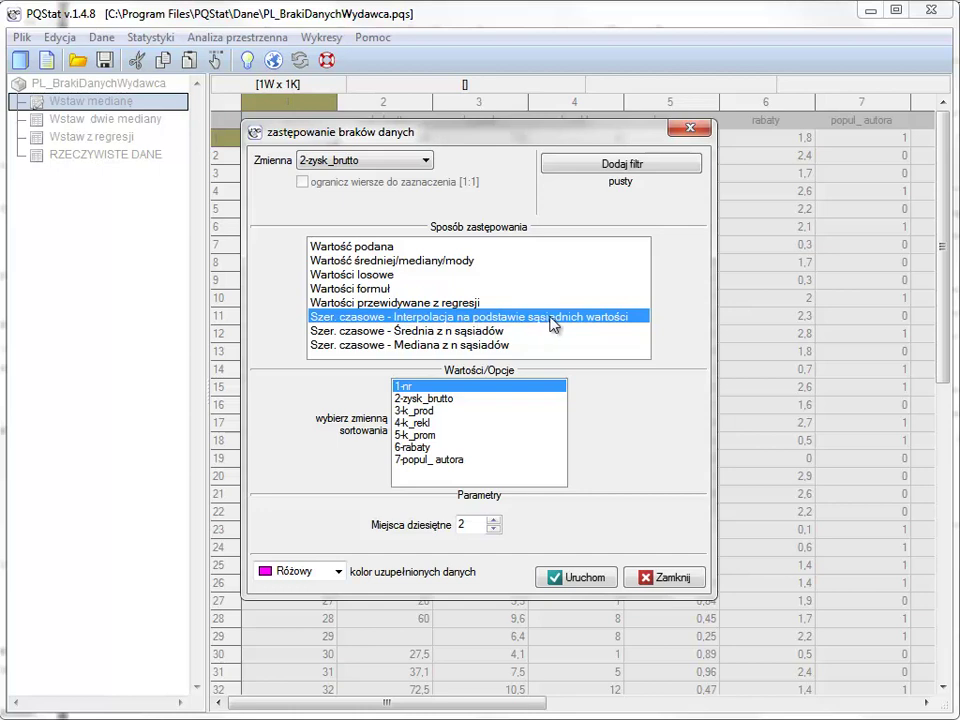
pyautogui.click(401, 331)
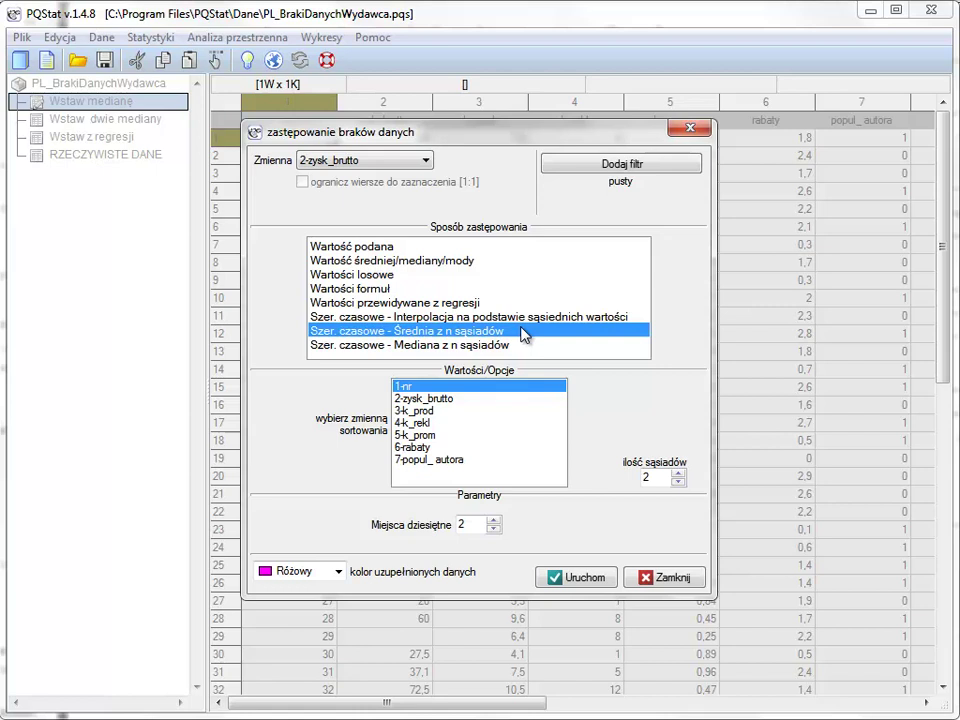
pyautogui.click(436, 345)
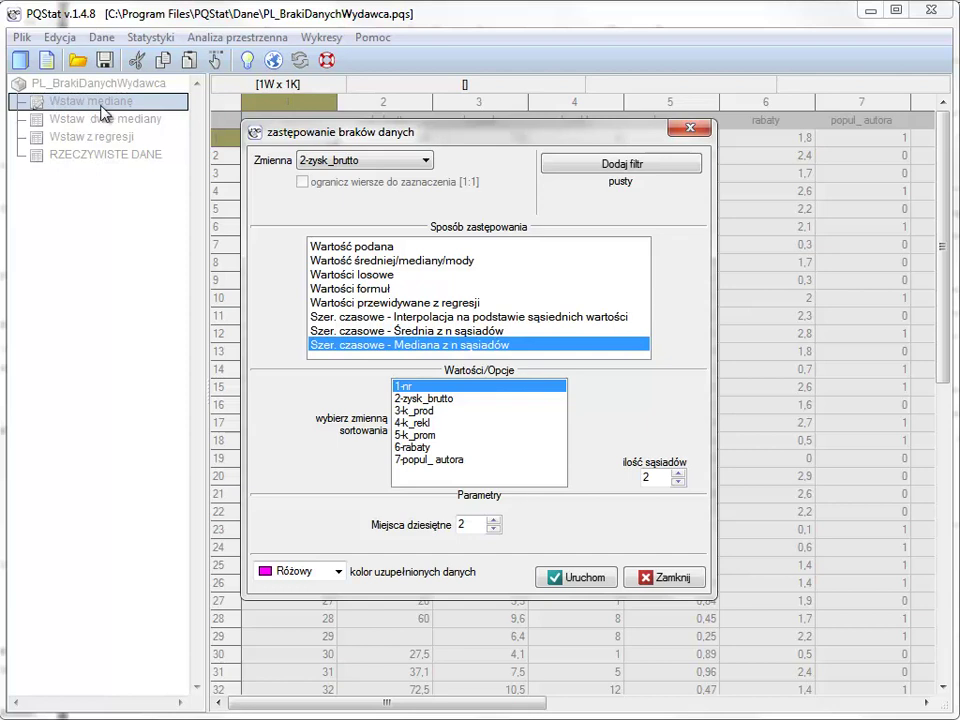
# Step: Fill the missing zysk_brutto values using the mean/median/mode method with mediana, then dismiss the summary
pyautogui.click(326, 262)
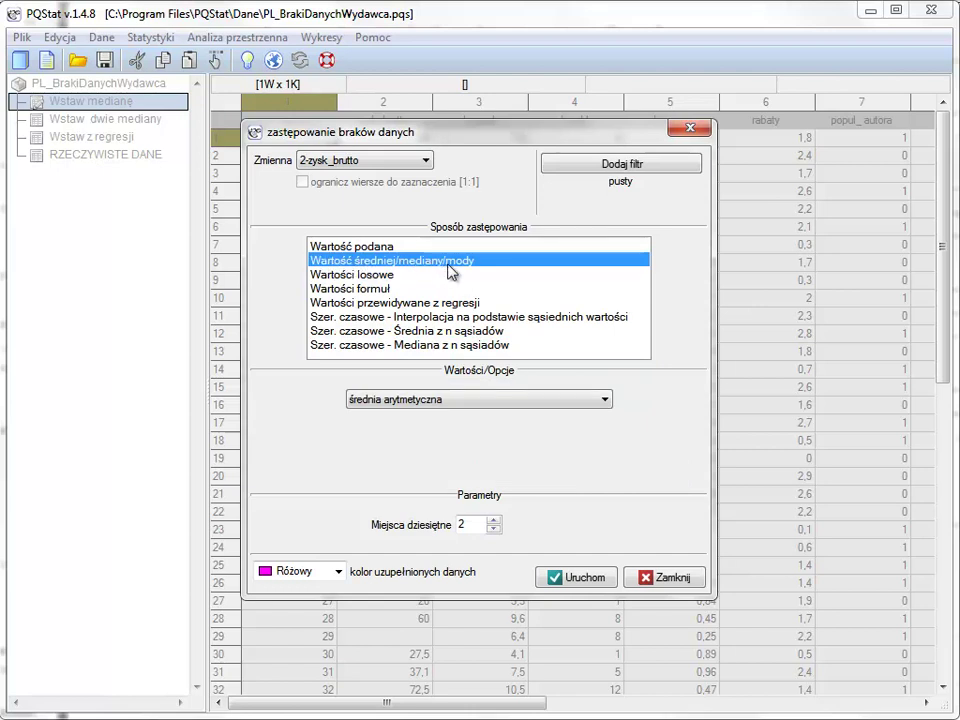
pyautogui.click(487, 401)
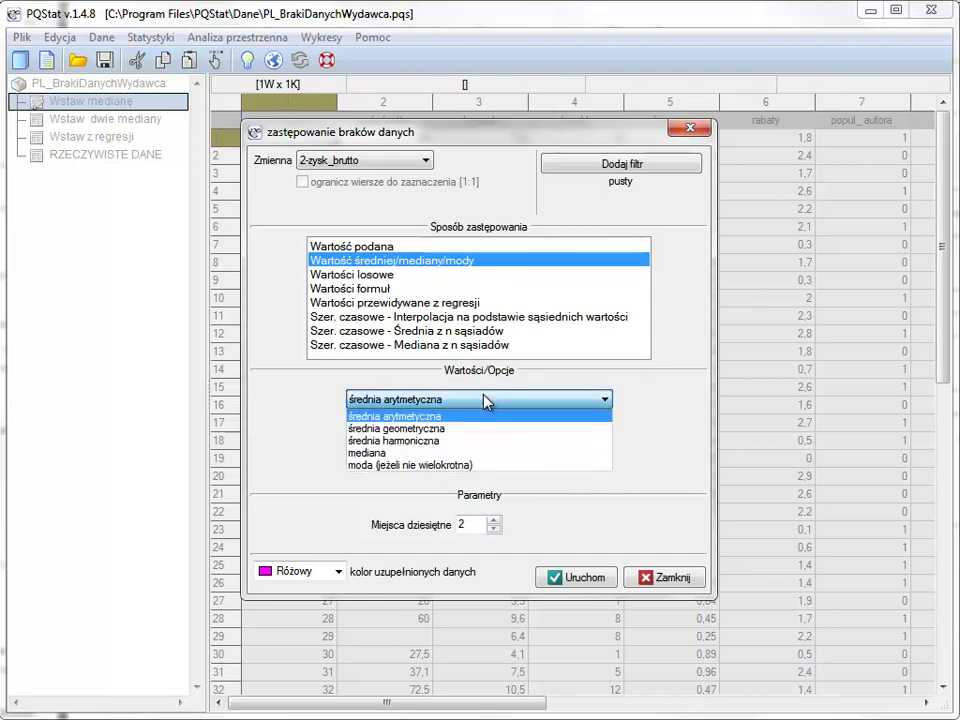
pyautogui.click(424, 453)
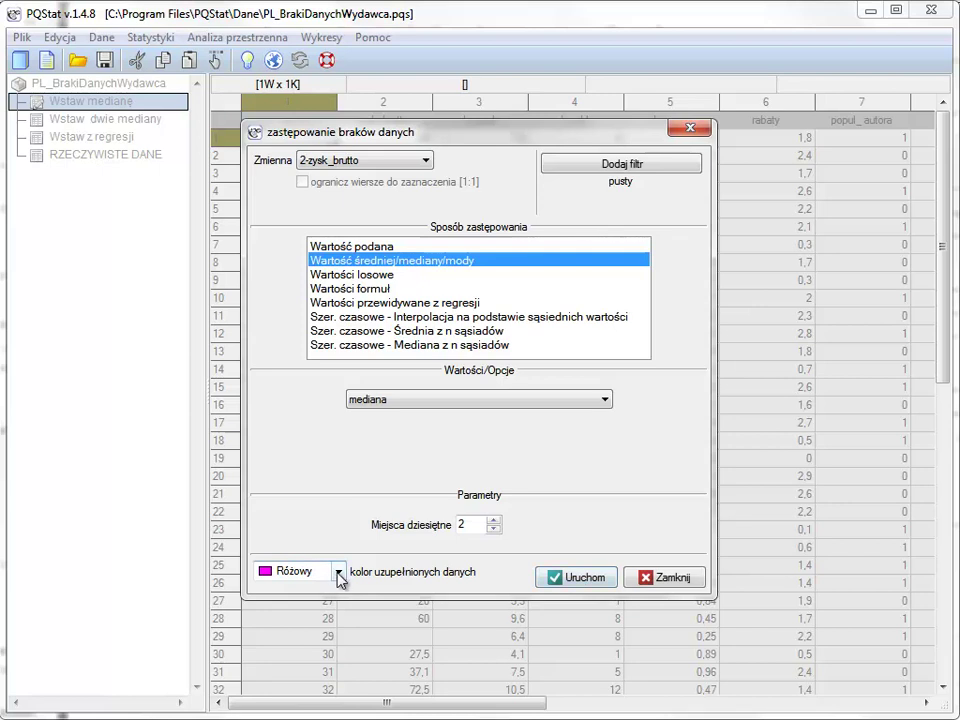
pyautogui.click(586, 580)
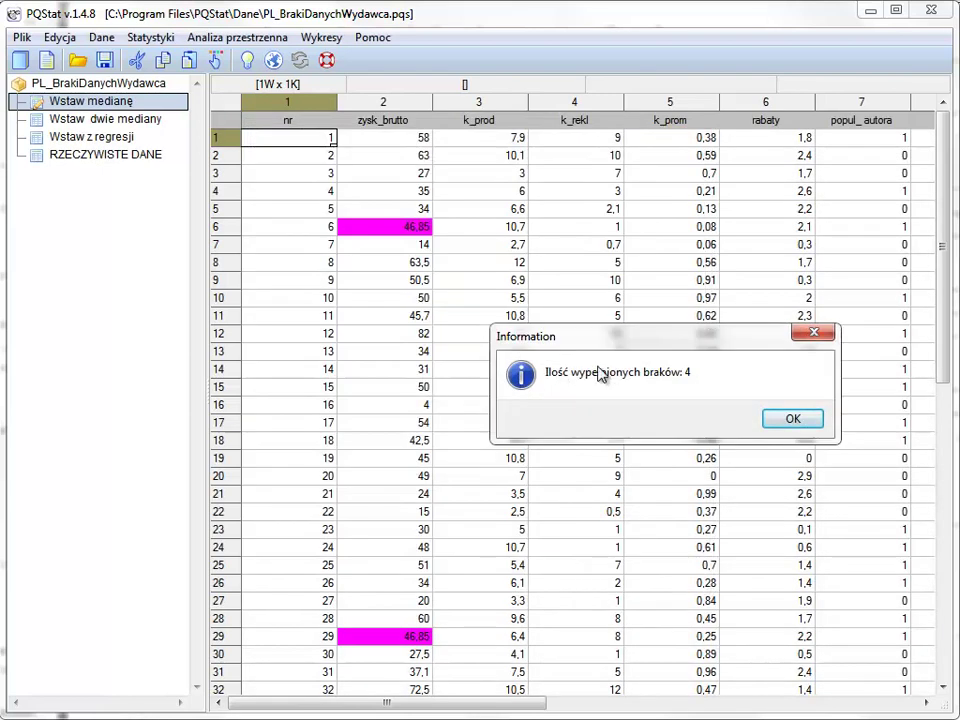
pyautogui.click(793, 420)
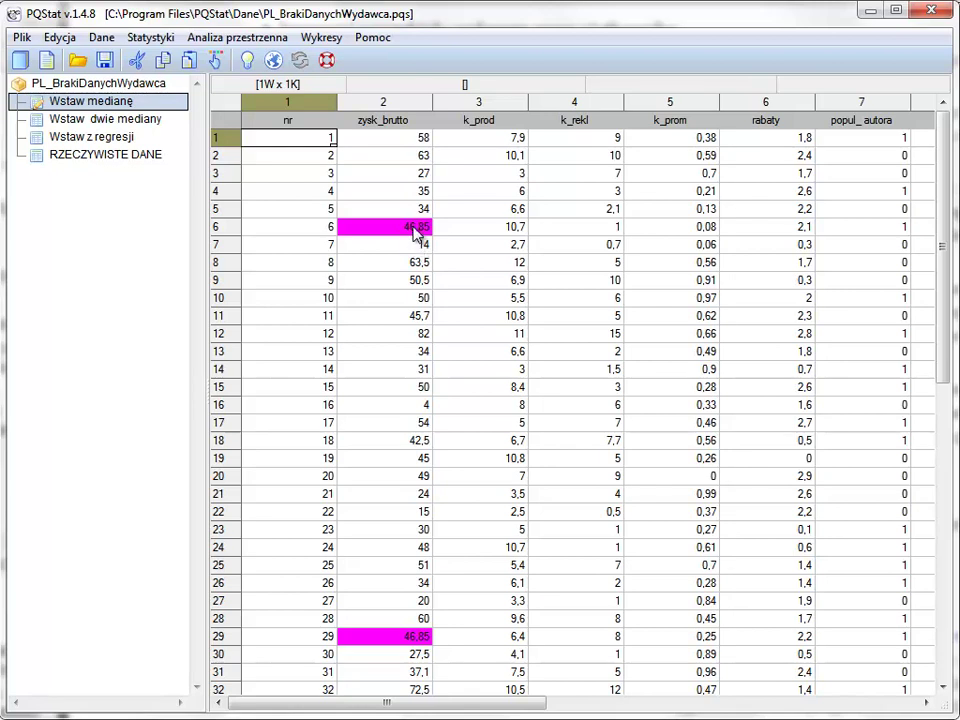
# Step: Compare the filled zysk_brutto cells in Wstaw medianę with the actual values in the RZECZYWISTE DANE sheet
pyautogui.click(386, 636)
pyautogui.moveTo(943, 175); pyautogui.dragTo(947, 321)
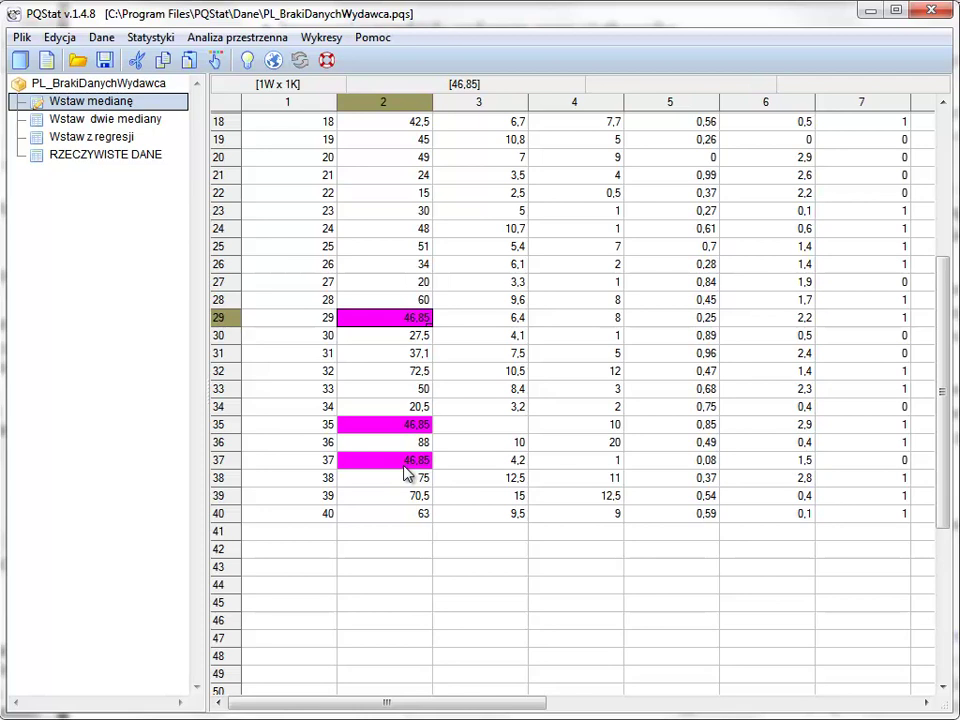
pyautogui.moveTo(940, 272); pyautogui.dragTo(940, 125)
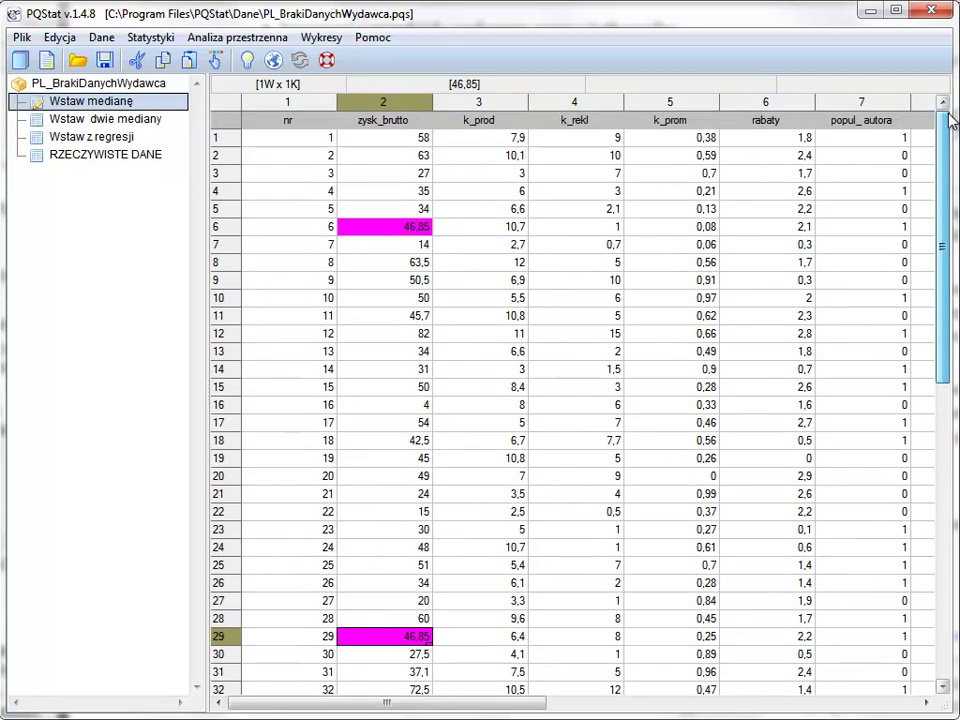
pyautogui.click(81, 157)
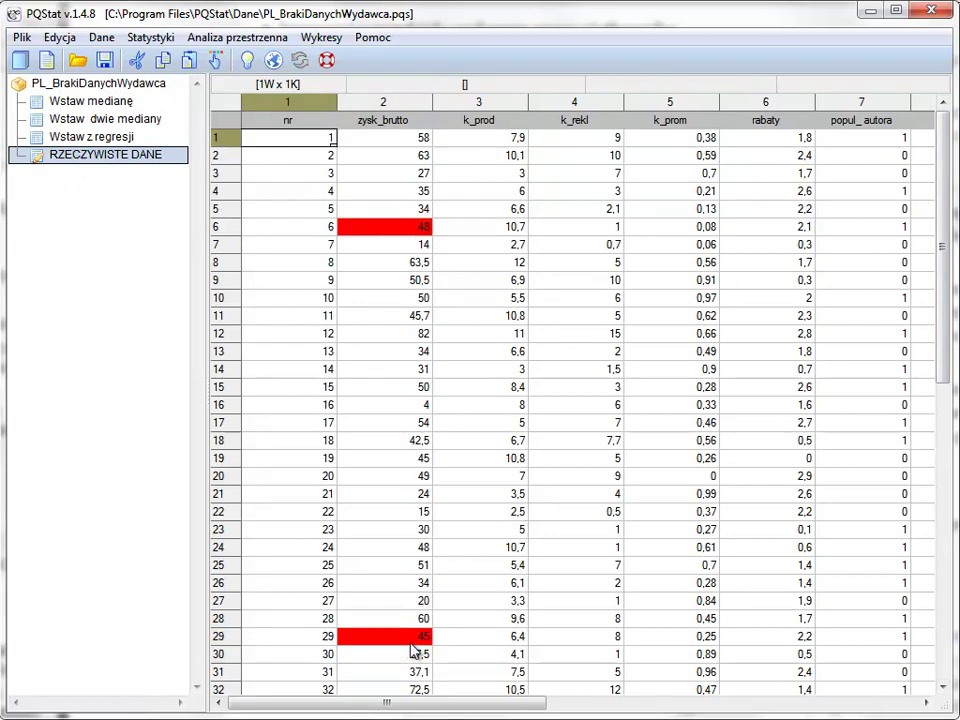
pyautogui.moveTo(945, 251); pyautogui.dragTo(945, 413)
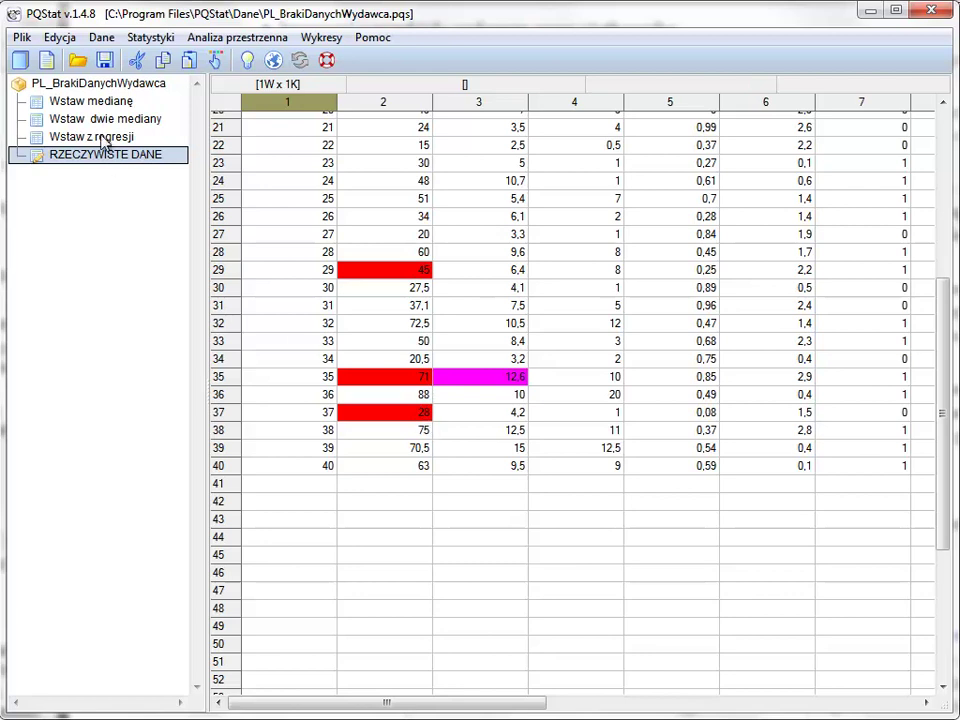
pyautogui.click(88, 101)
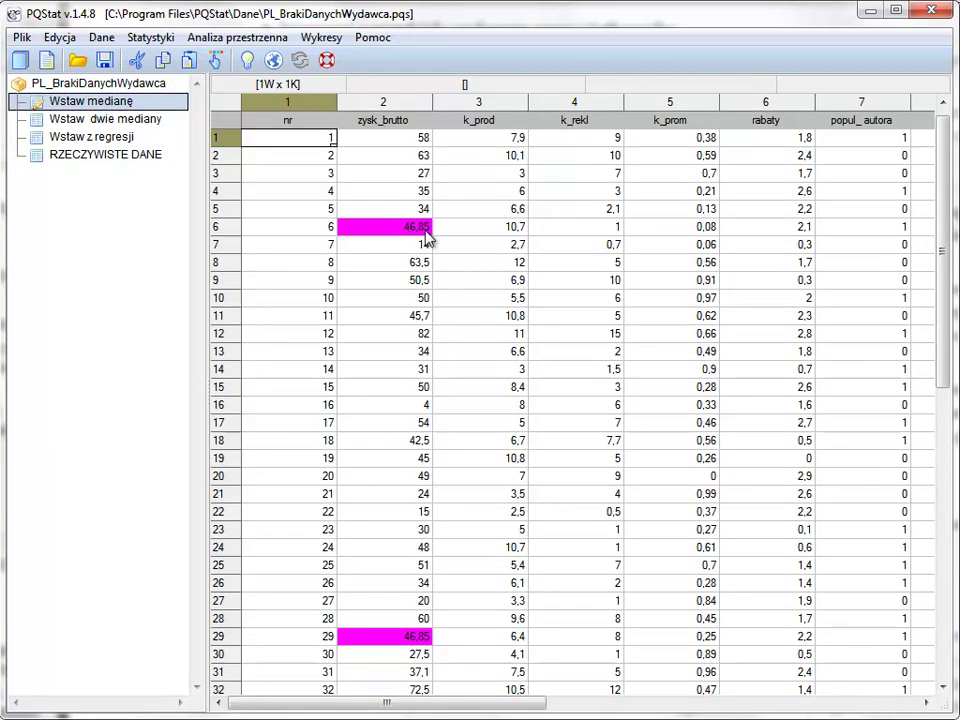
pyautogui.moveTo(943, 206); pyautogui.dragTo(950, 365)
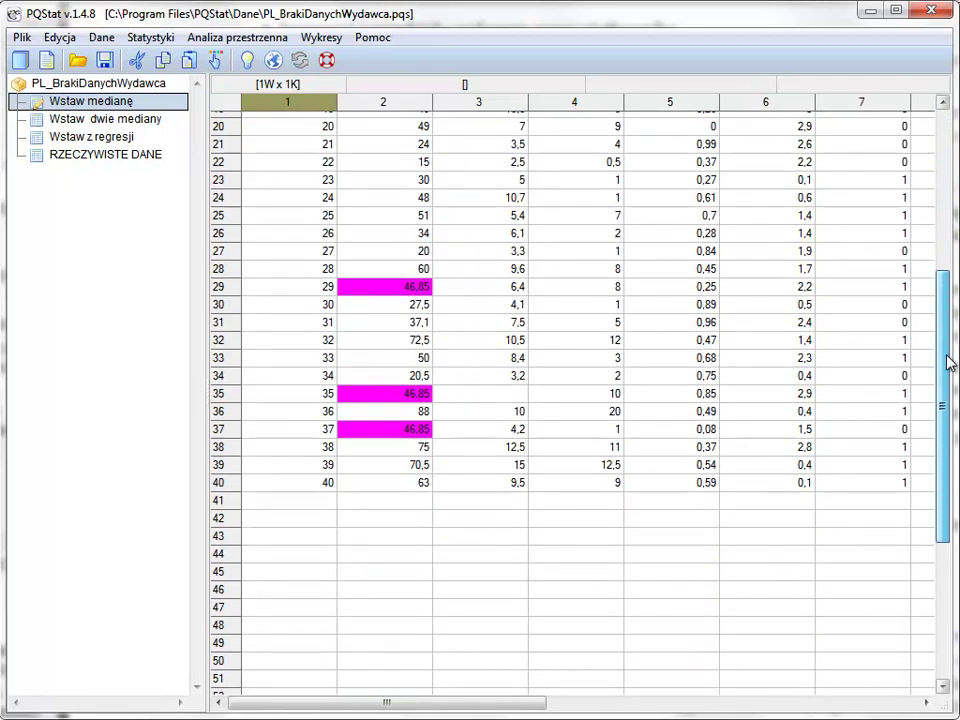
# Step: Start missing-data replacement (Braki danych) on the Wstaw dwie mediany sheet, choosing the mean/median/mode method and the variable 2-zysk_brutto
pyautogui.moveTo(950, 365); pyautogui.dragTo(945, 215)
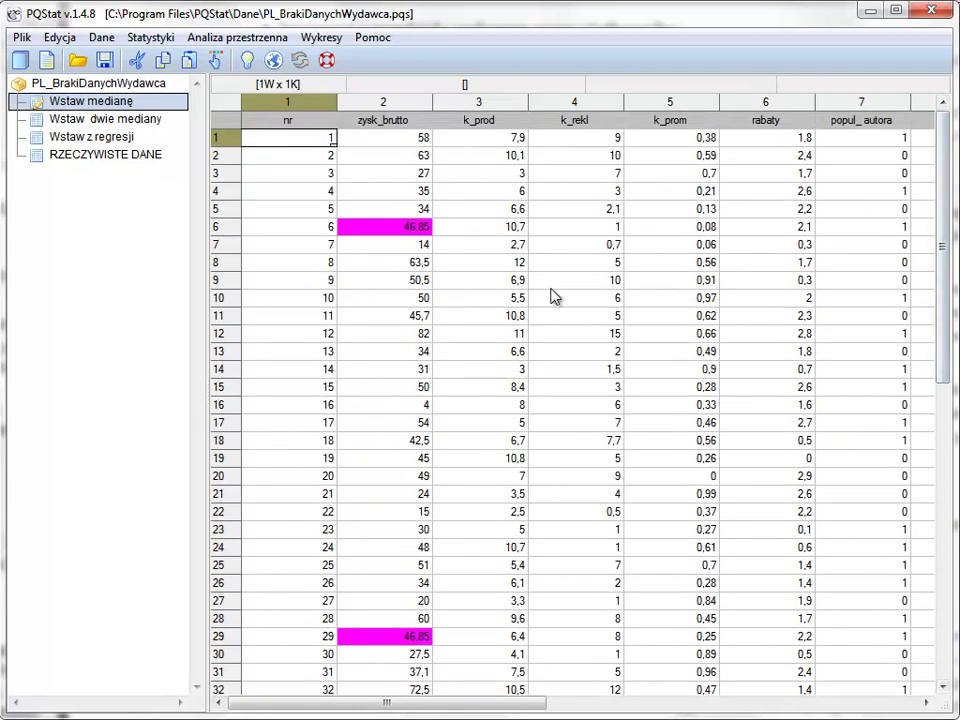
pyautogui.click(101, 119)
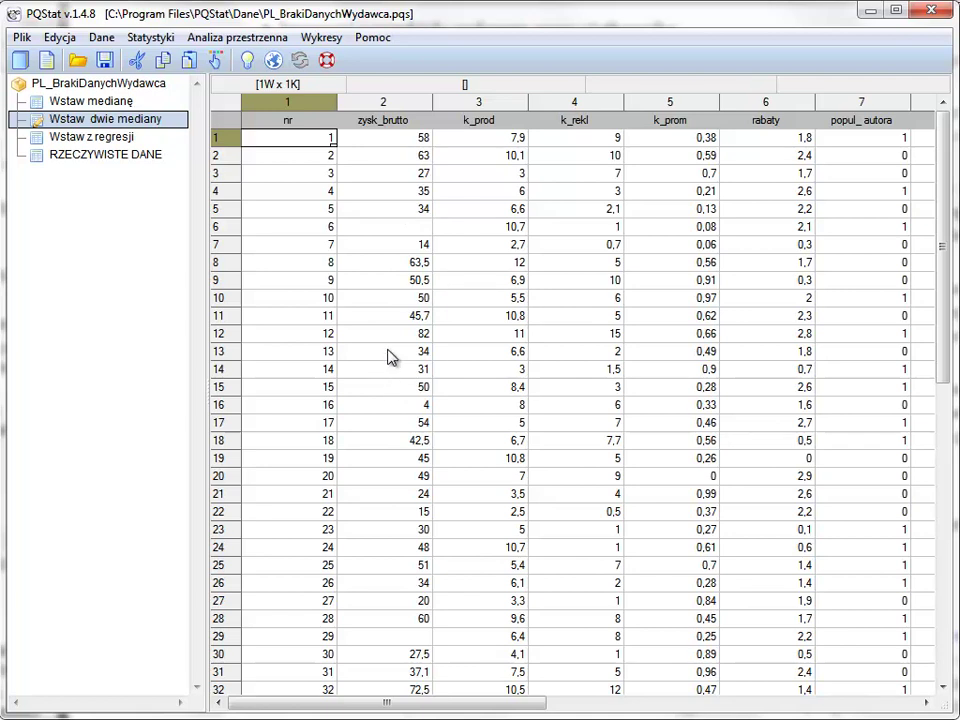
pyautogui.click(101, 38)
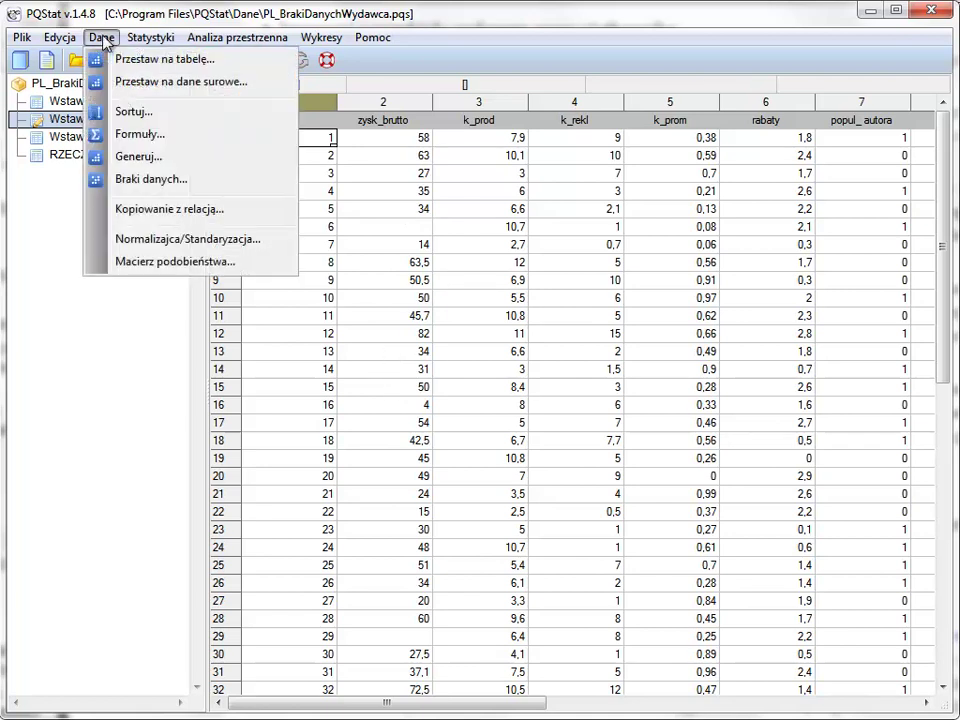
pyautogui.click(124, 179)
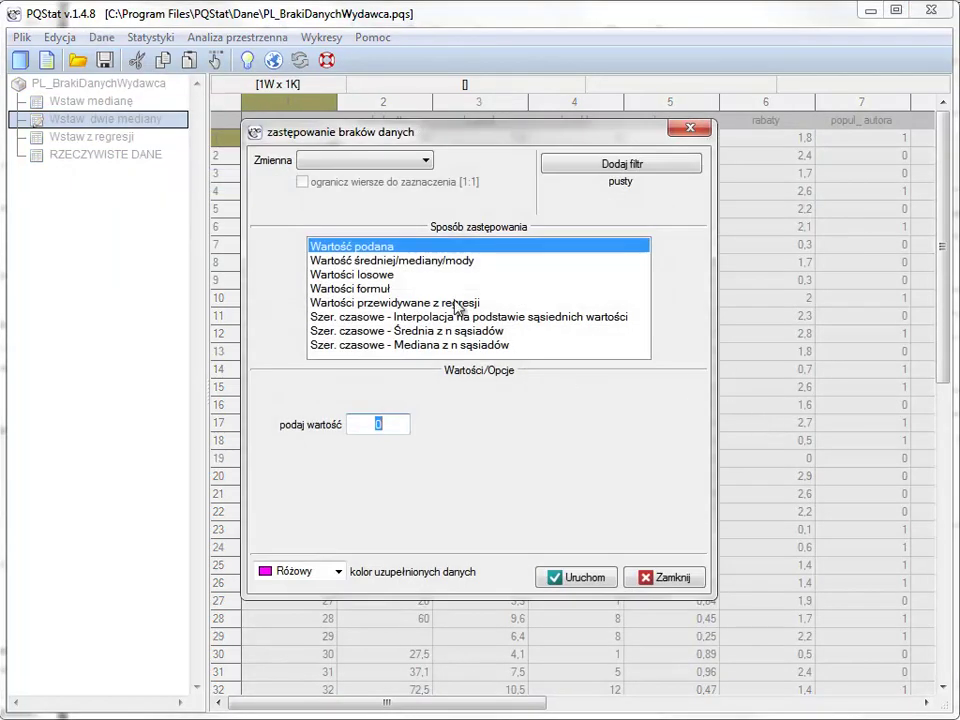
pyautogui.click(316, 261)
pyautogui.click(364, 162)
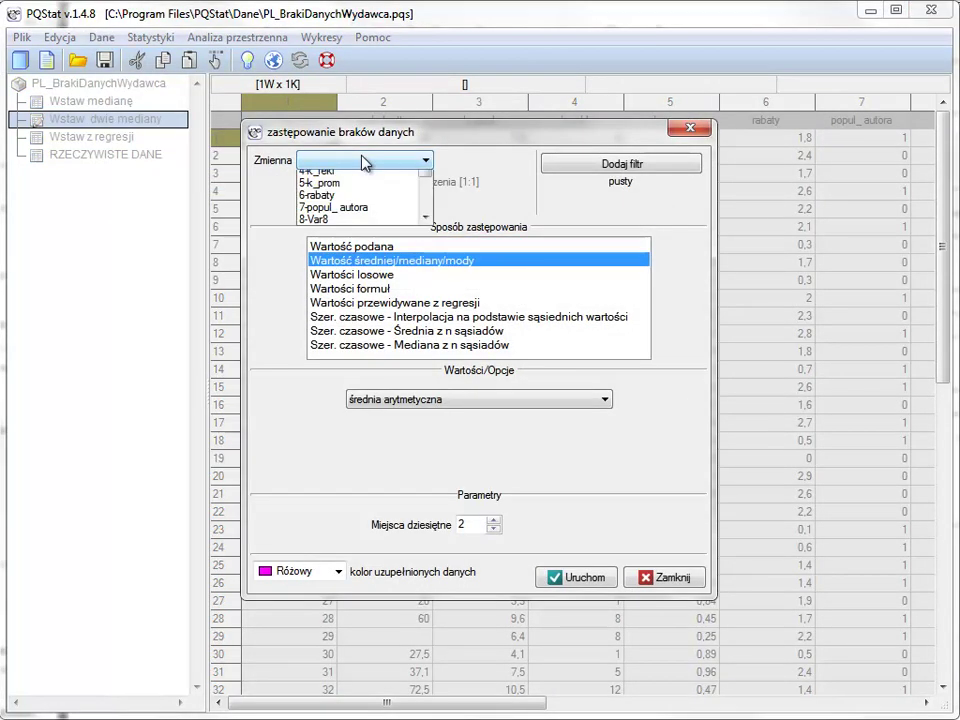
pyautogui.click(360, 191)
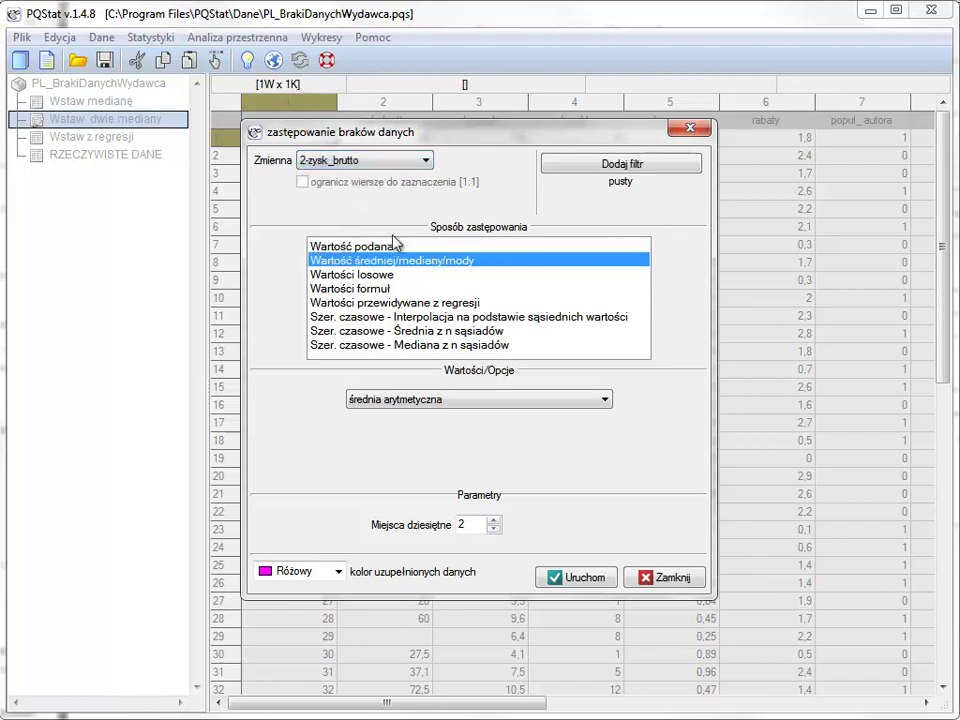
# Step: Choose mediana as the replacement value and Żółty as the colour of the filled data
pyautogui.click(510, 399)
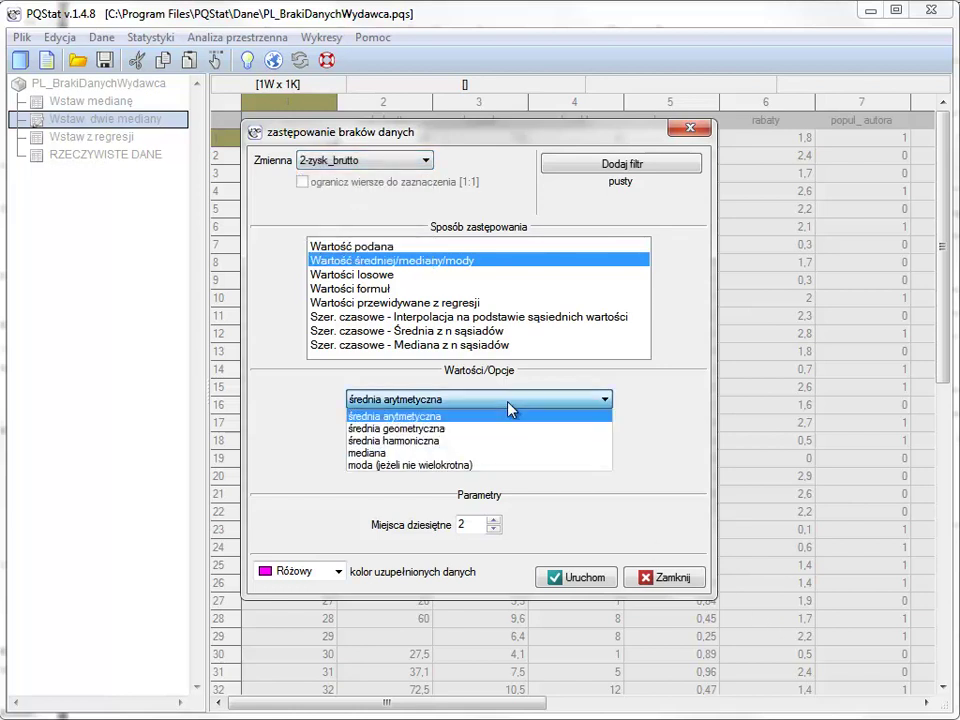
pyautogui.click(472, 455)
pyautogui.click(338, 571)
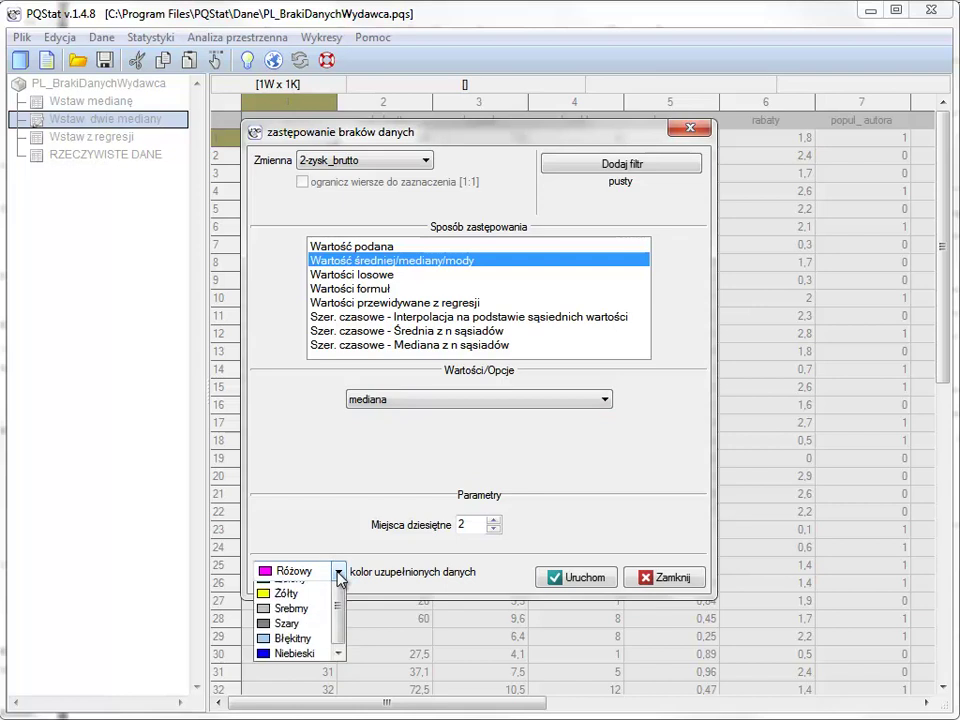
pyautogui.click(305, 635)
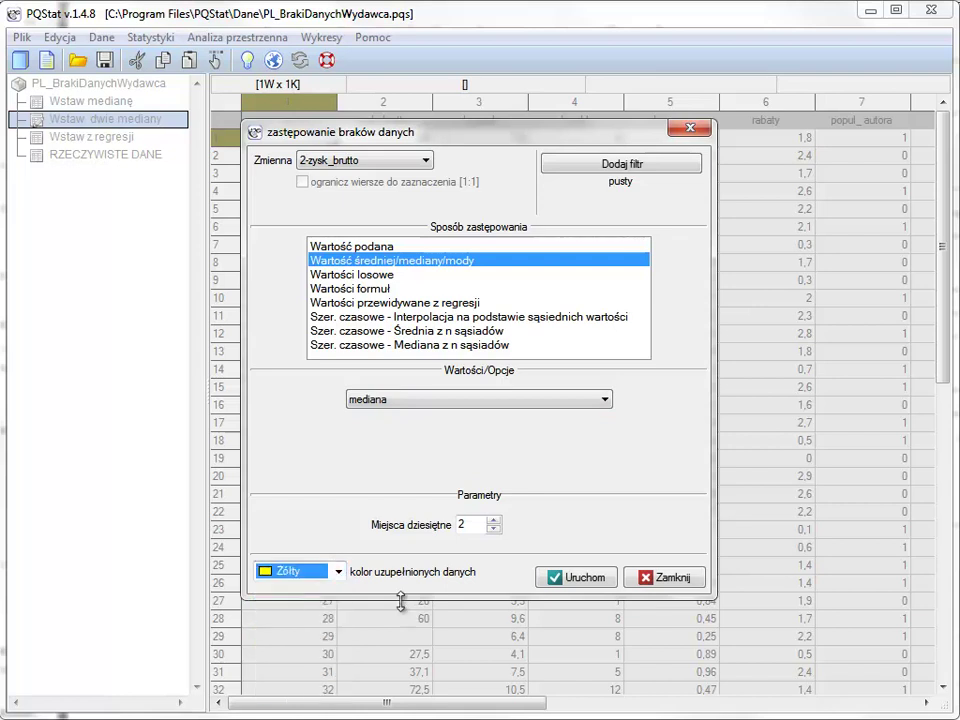
# Step: Filter the replacement to rows where 7-popul_autora = 1, run it and dismiss the summary
pyautogui.click(597, 167)
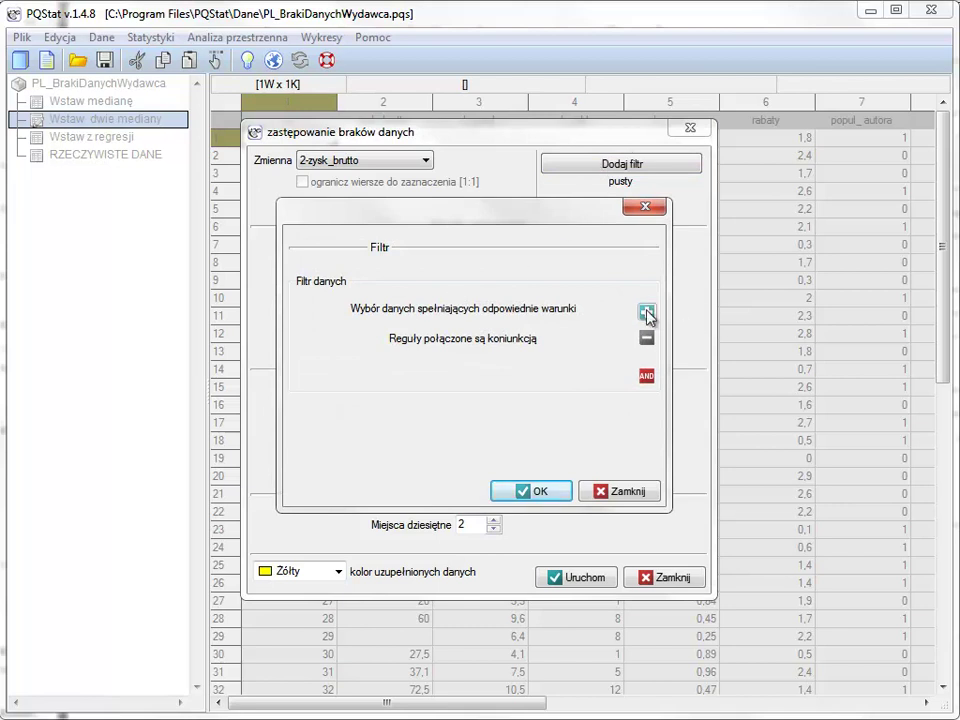
pyautogui.click(646, 313)
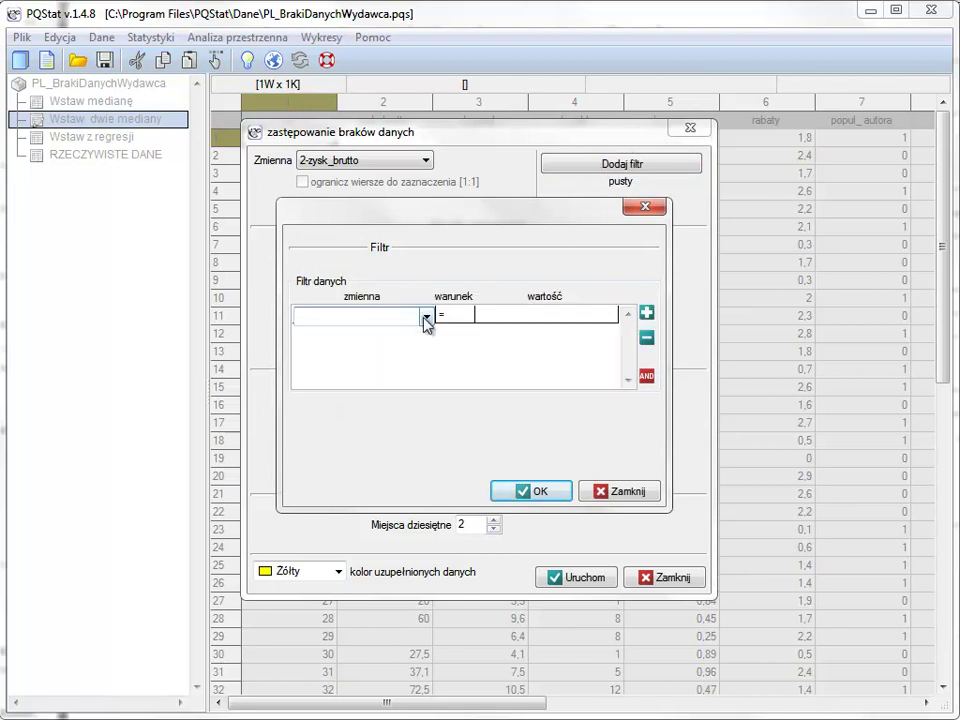
pyautogui.click(426, 317)
pyautogui.click(354, 407)
pyautogui.click(484, 315)
pyautogui.click(609, 316)
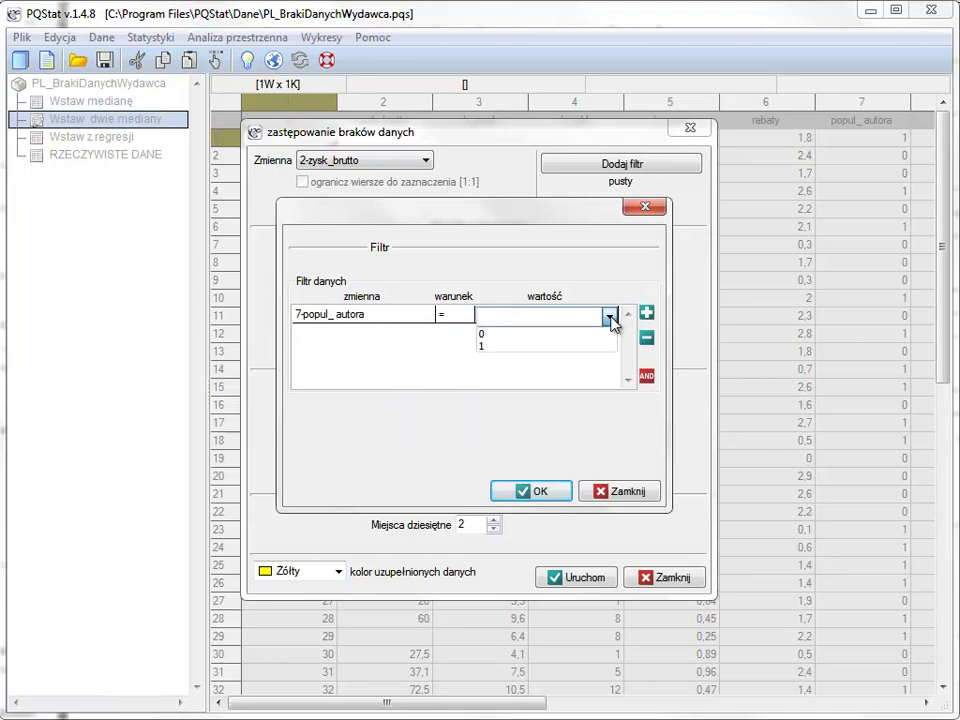
pyautogui.click(555, 350)
pyautogui.click(537, 492)
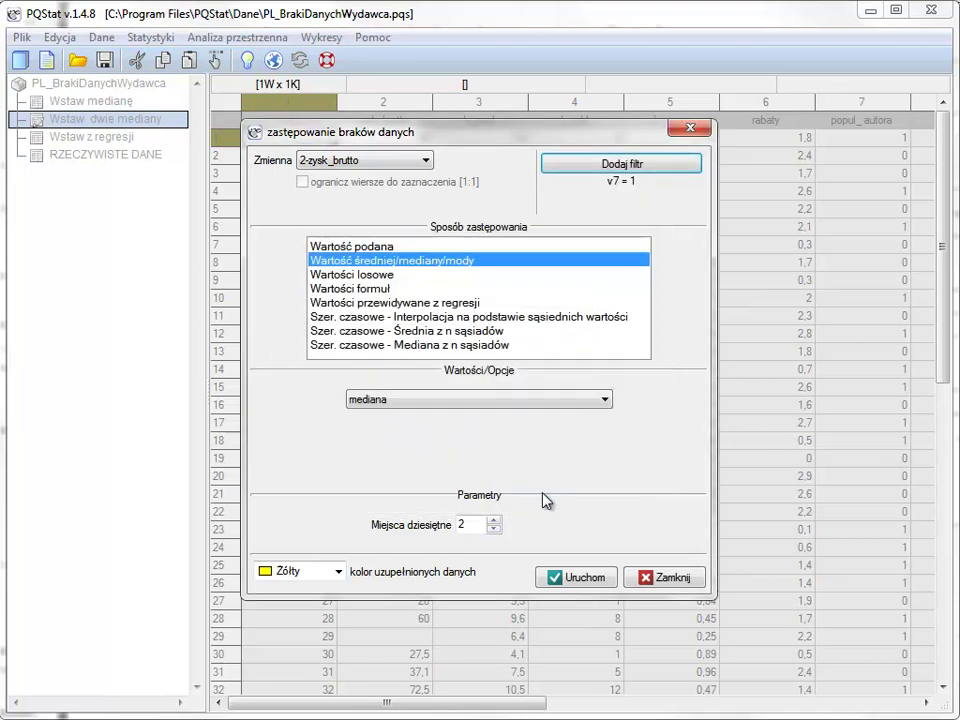
pyautogui.click(586, 579)
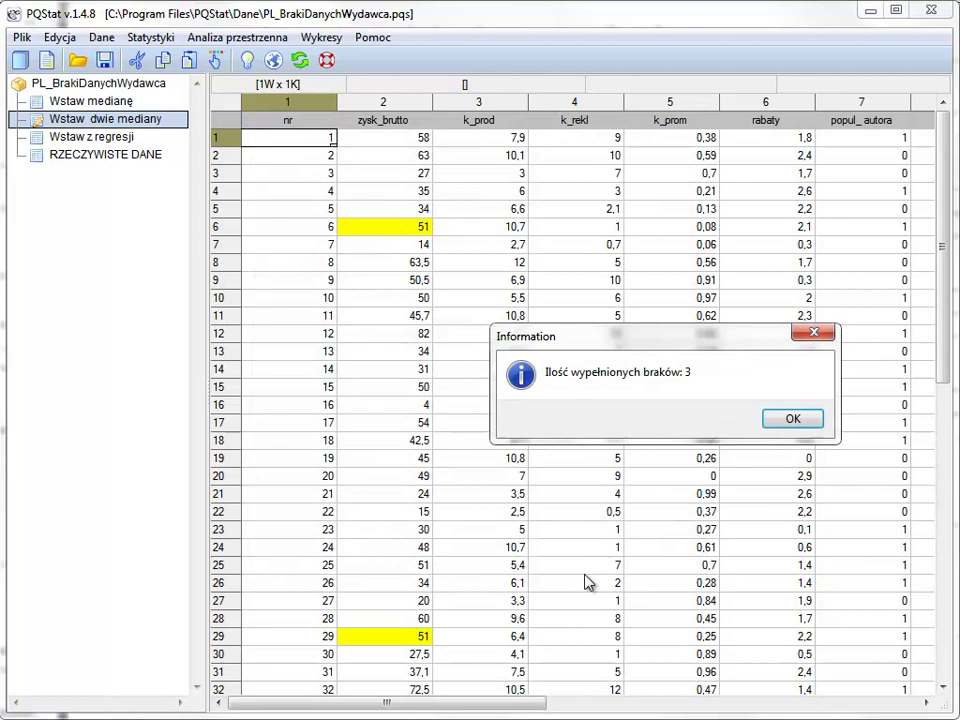
pyautogui.click(793, 418)
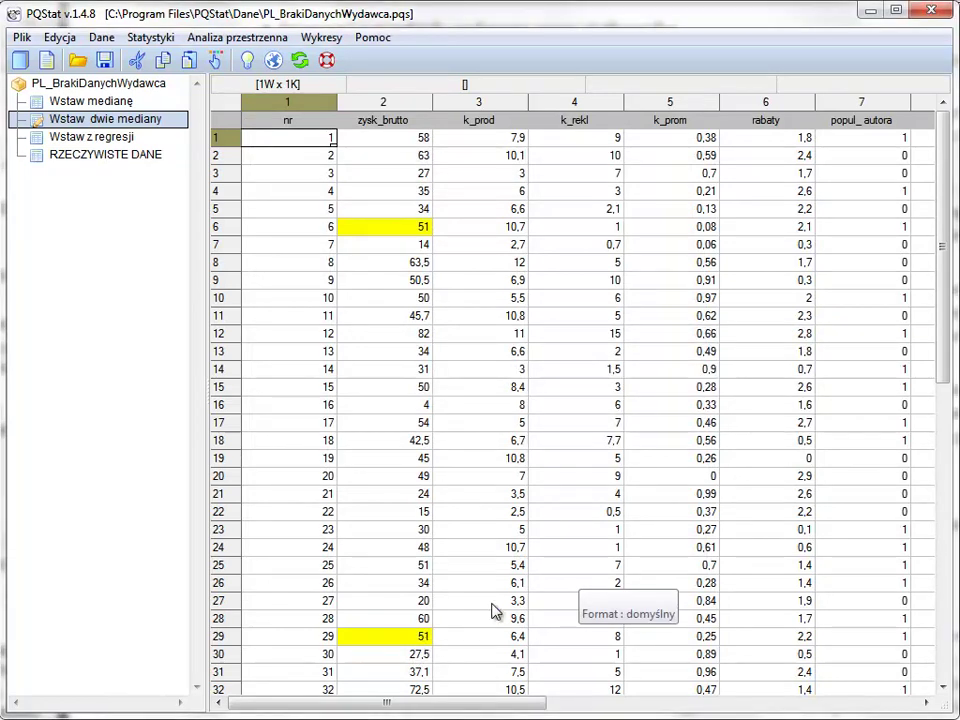
# Step: Check the empty zysk_brutto cell in row 37 and set up another mediana replacement for 2-zysk_brutto on the same sheet
pyautogui.moveTo(945, 193); pyautogui.dragTo(951, 338)
pyautogui.click(404, 434)
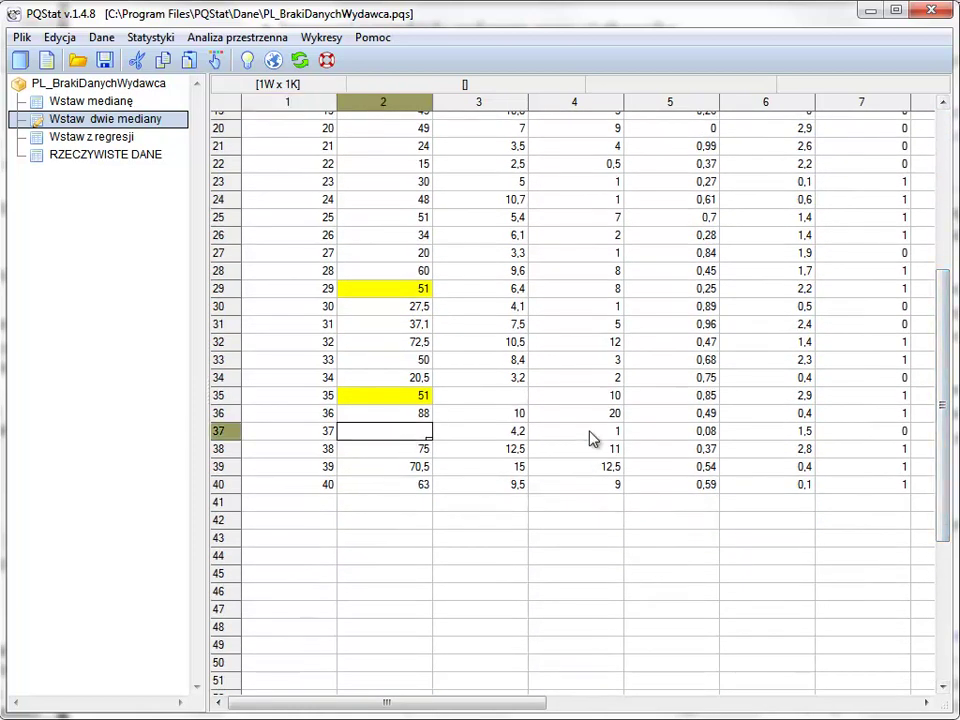
pyautogui.moveTo(508, 707)
pyautogui.mouseDown()
pyautogui.moveTo(585, 712)
pyautogui.moveTo(502, 709)
pyautogui.mouseUp()
pyautogui.moveTo(949, 422); pyautogui.dragTo(955, 233)
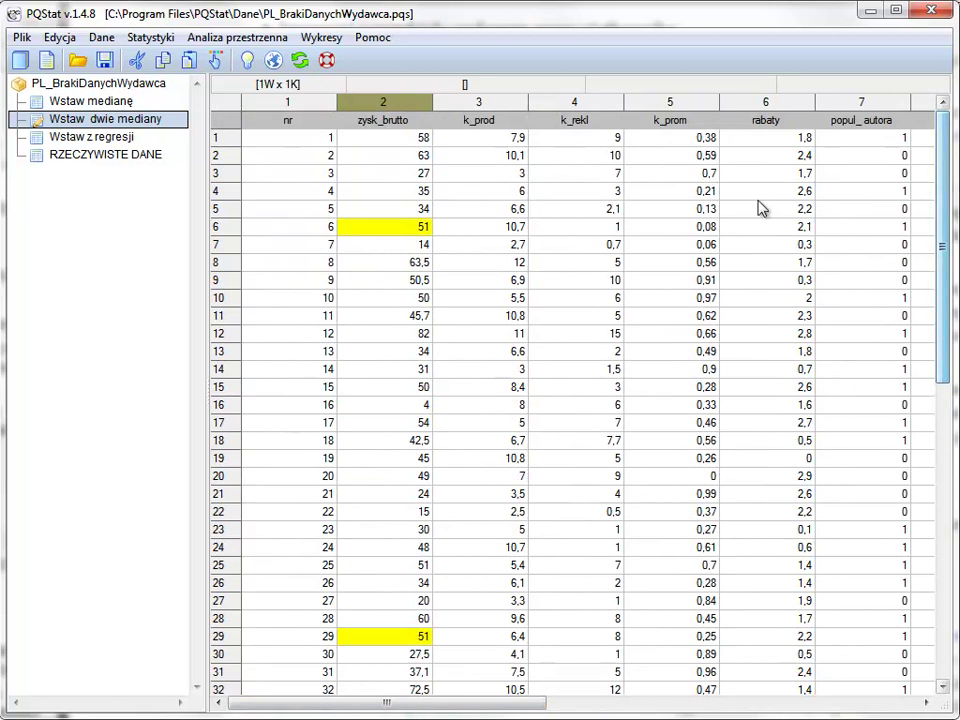
pyautogui.click(101, 39)
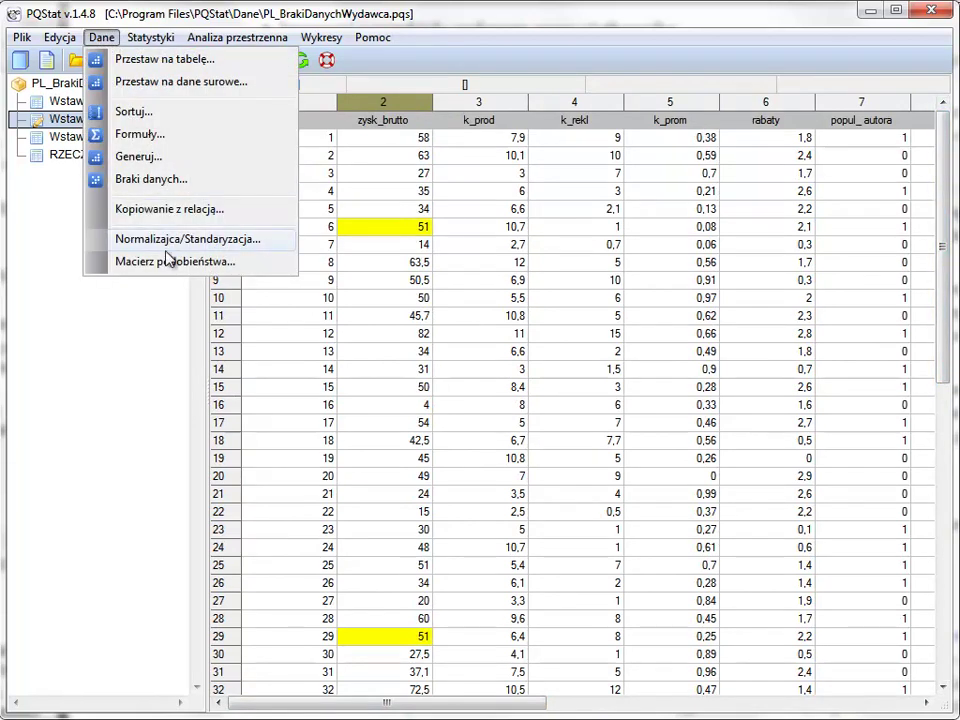
pyautogui.click(150, 179)
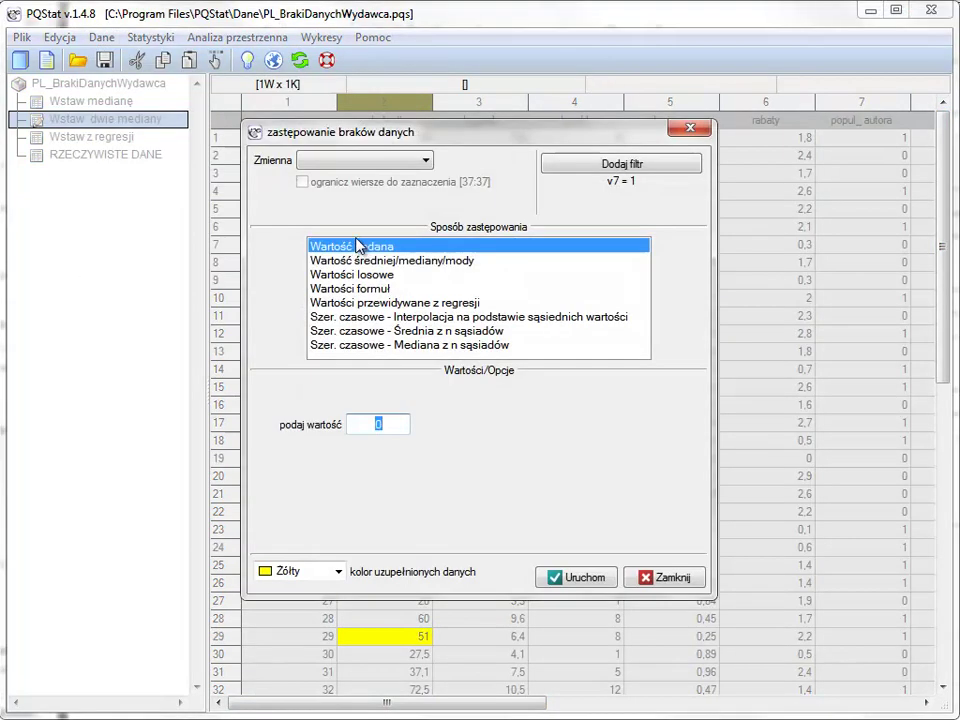
pyautogui.click(360, 162)
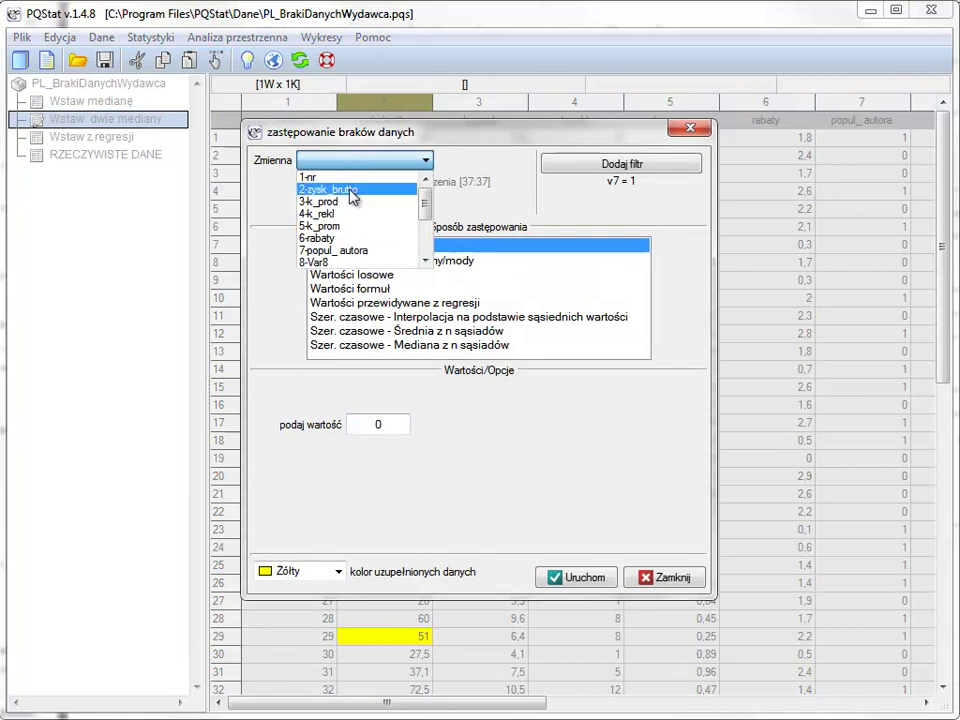
pyautogui.click(352, 189)
pyautogui.click(375, 261)
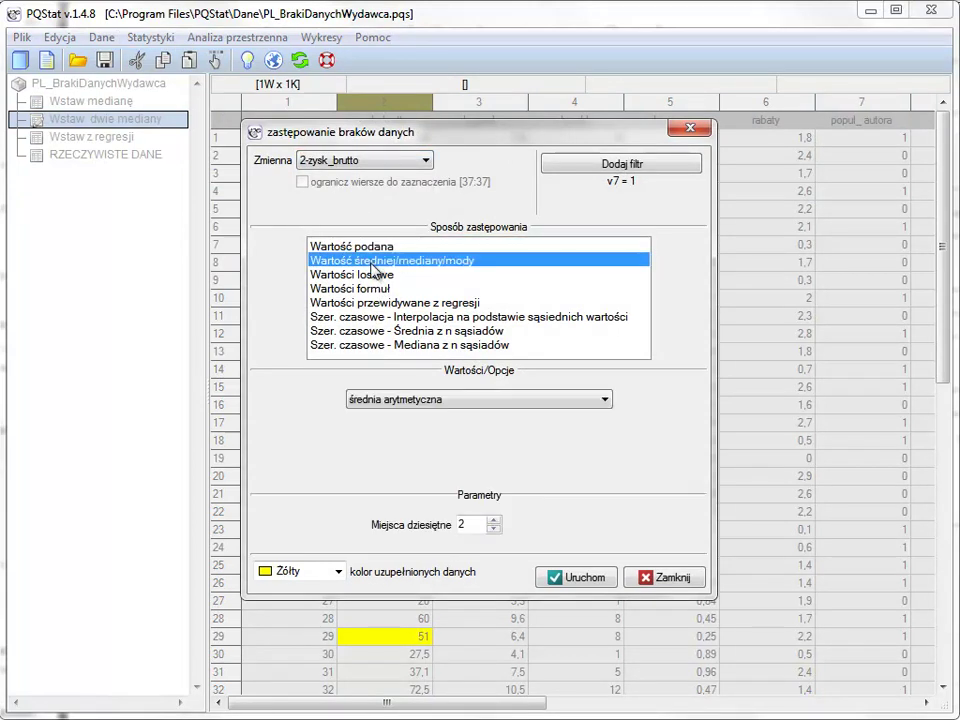
pyautogui.click(410, 400)
pyautogui.click(394, 455)
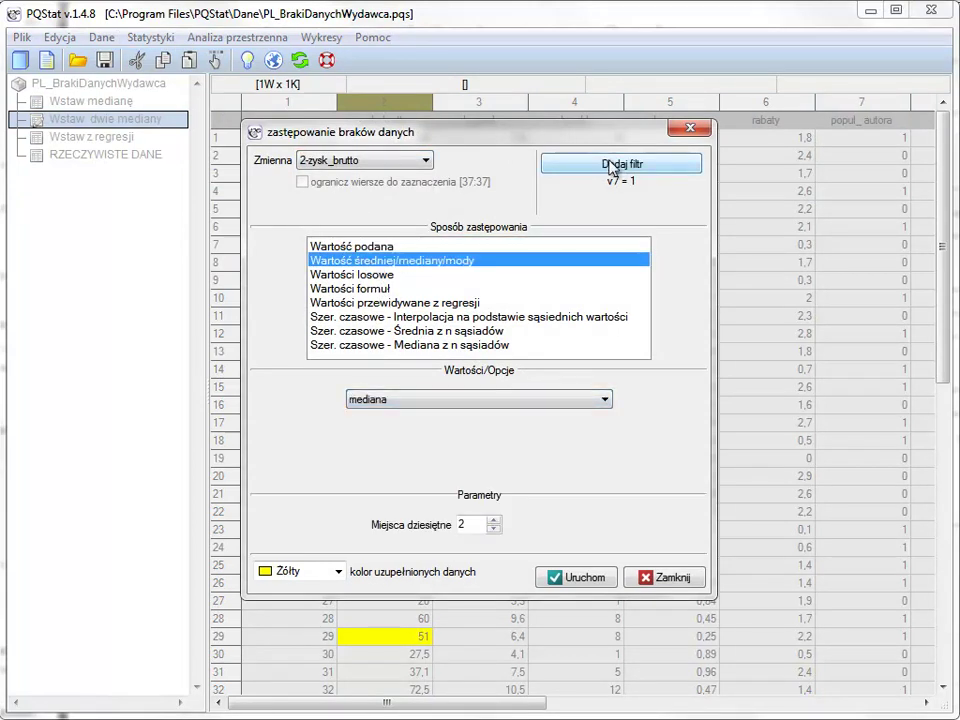
# Step: Change the replacement filter's condition to 7-popul_autora = 0
pyautogui.click(607, 165)
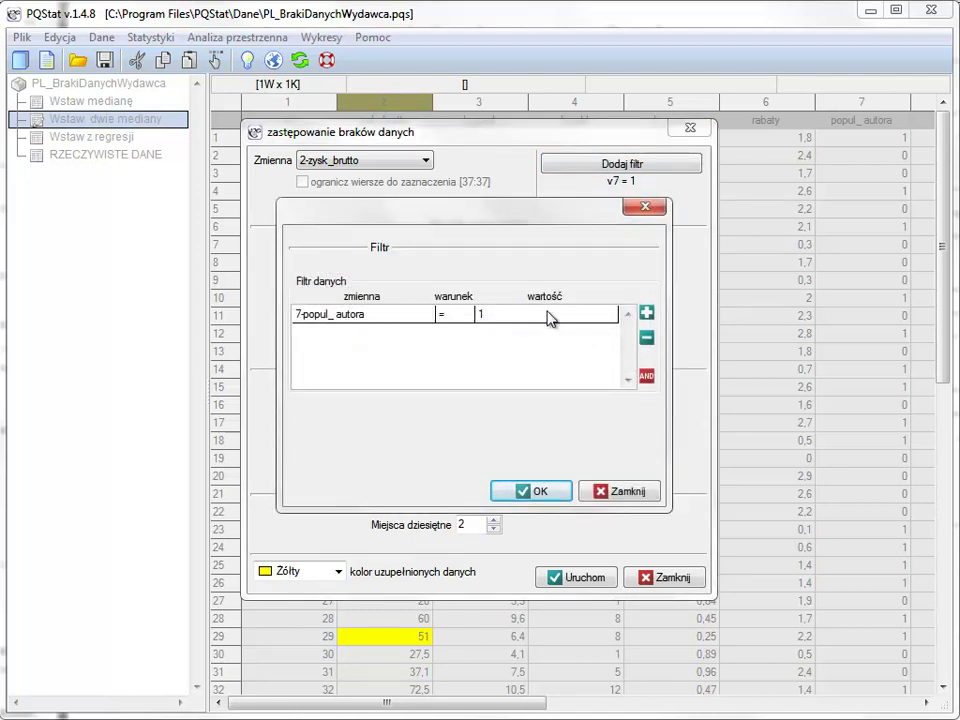
pyautogui.click(596, 313)
pyautogui.click(609, 317)
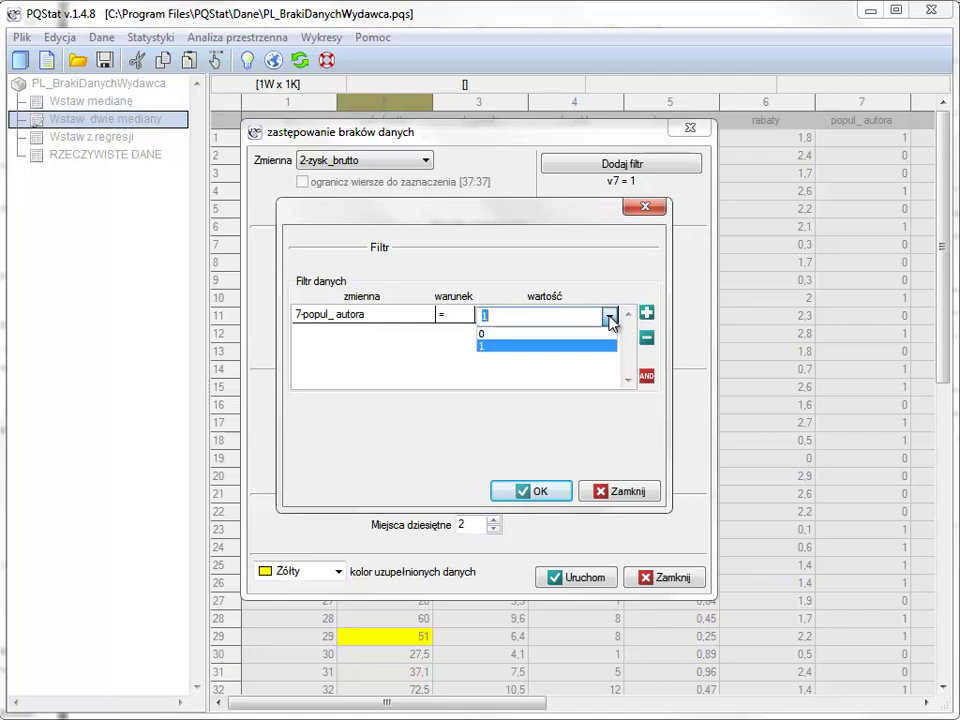
pyautogui.click(585, 327)
pyautogui.click(539, 493)
# Step: Set the colour of the filled data to Srebrny, run the replacement and dismiss the summary
pyautogui.click(338, 571)
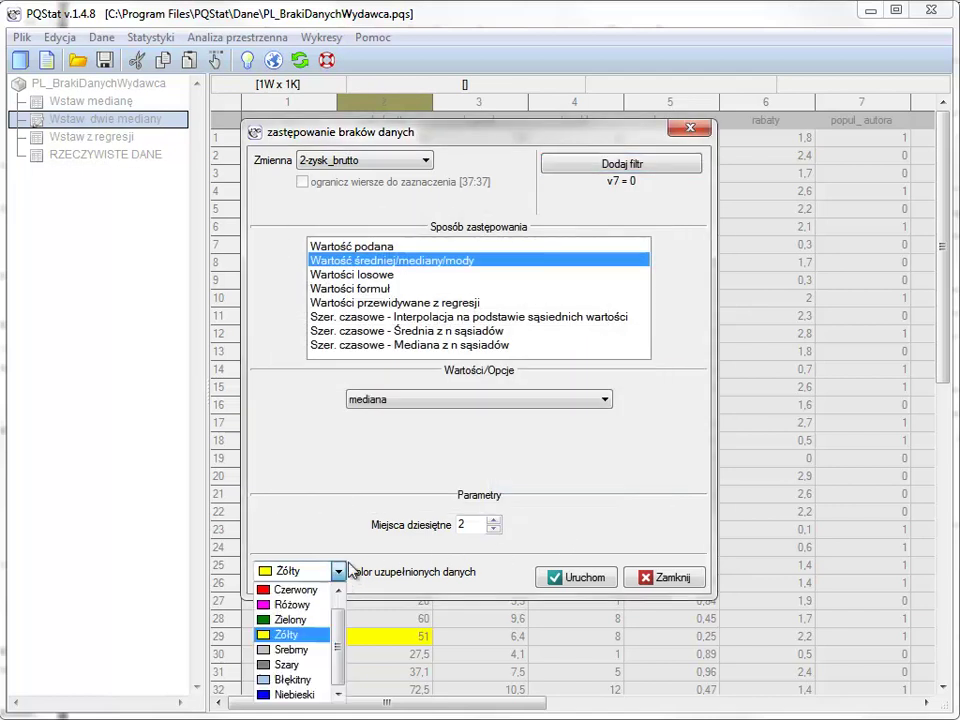
pyautogui.click(302, 650)
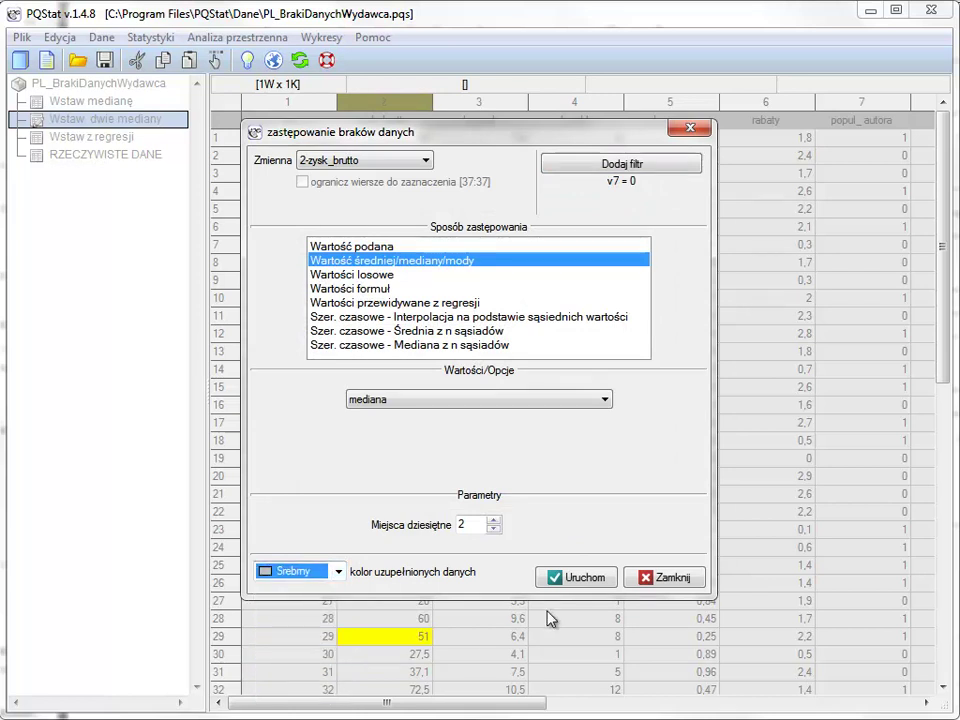
pyautogui.click(560, 575)
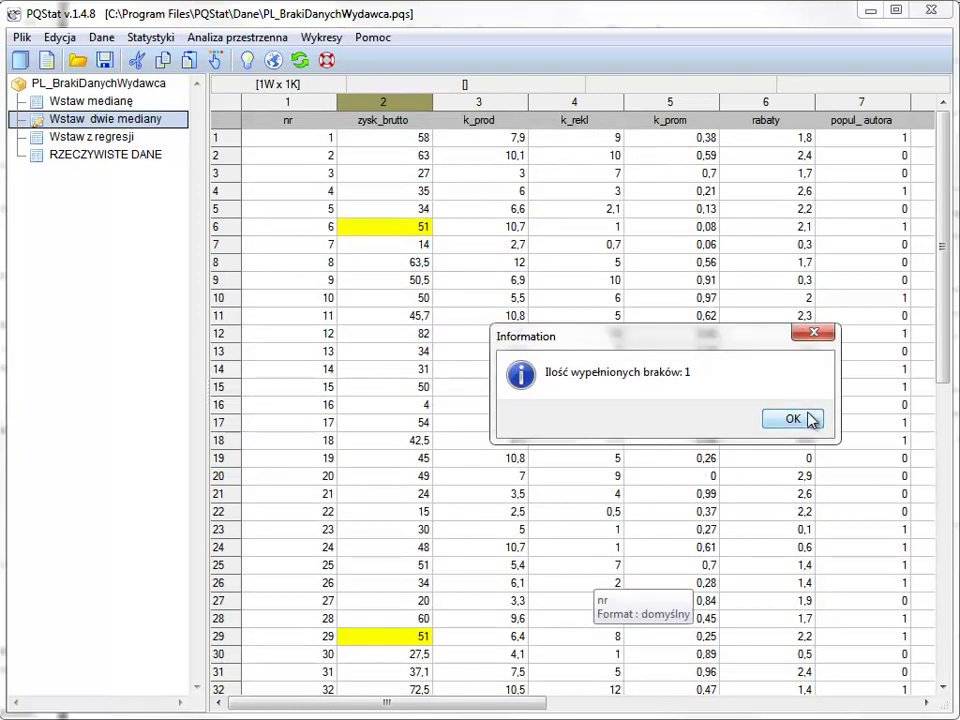
pyautogui.click(806, 419)
# Step: Compare the filled zysk_brutto cells in Wstaw dwie mediany with the actual values in RZECZYWISTE DANE, closing the antivirus notification
pyautogui.moveTo(945, 171); pyautogui.dragTo(945, 292)
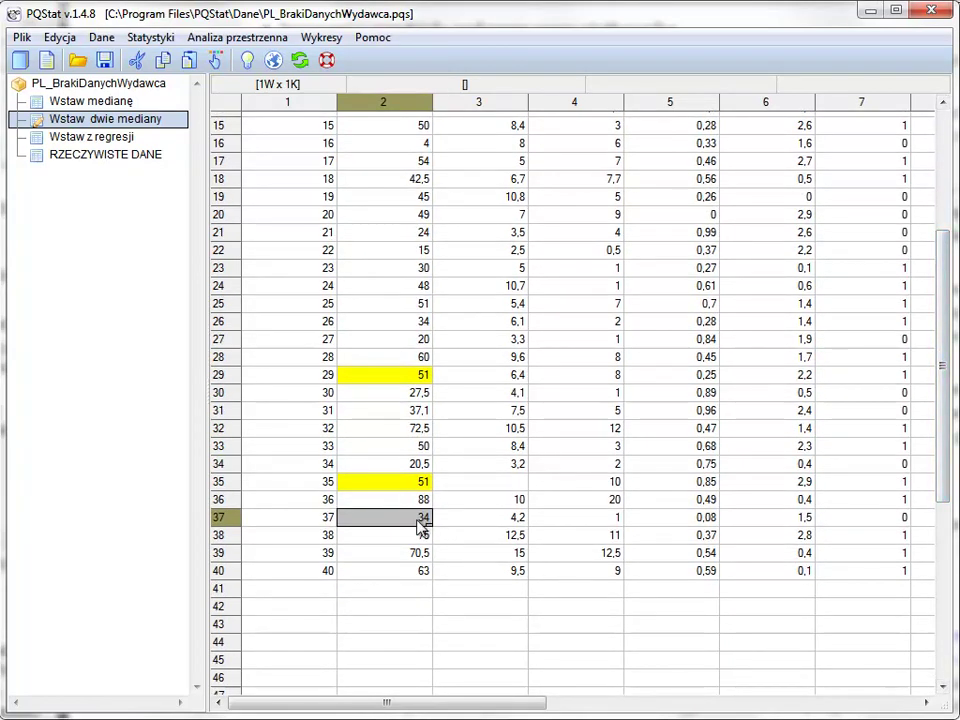
pyautogui.click(75, 157)
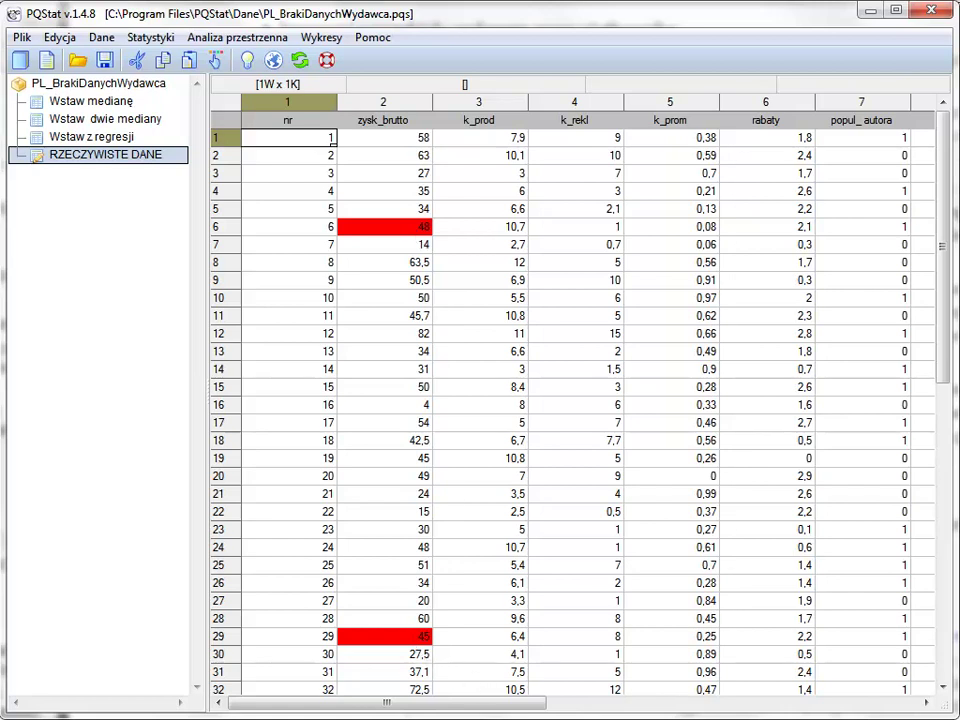
pyautogui.moveTo(943, 162); pyautogui.dragTo(949, 274)
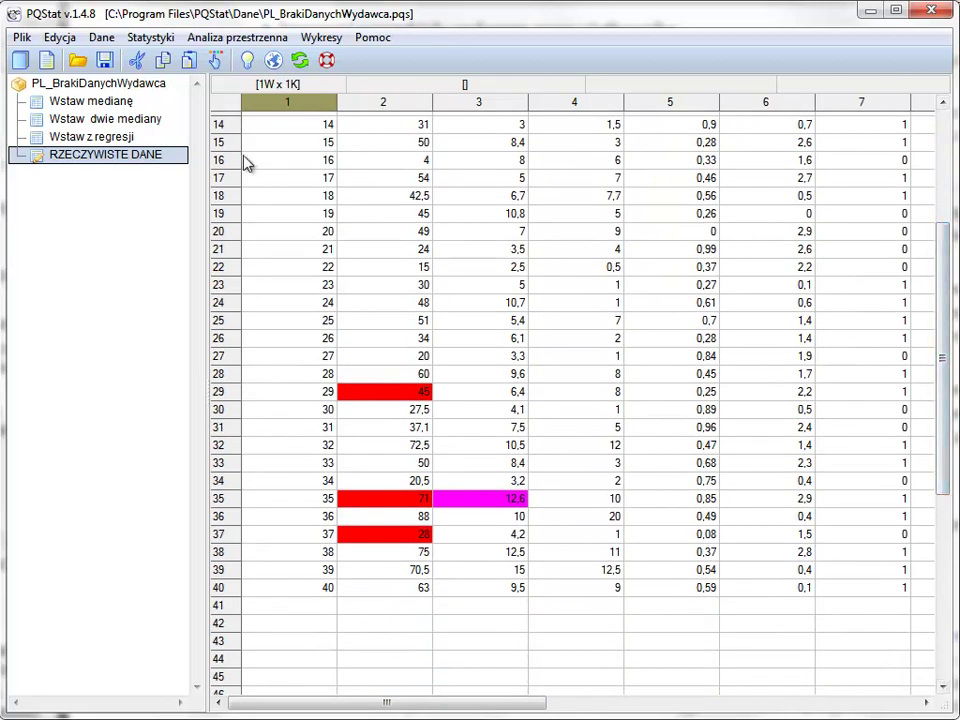
pyautogui.click(92, 119)
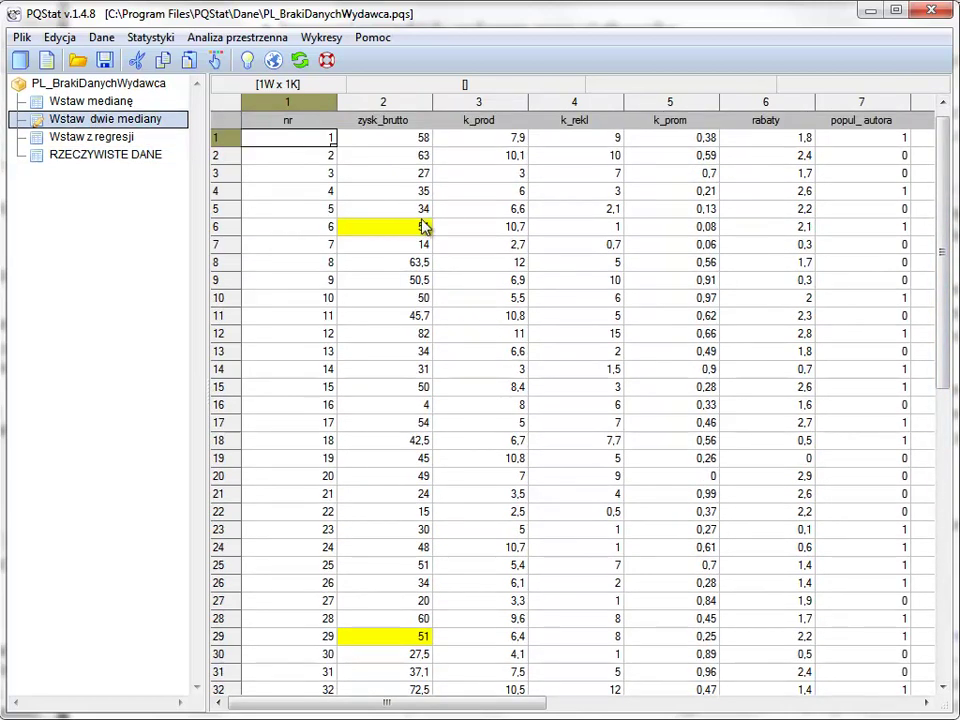
pyautogui.moveTo(945, 181); pyautogui.dragTo(945, 331)
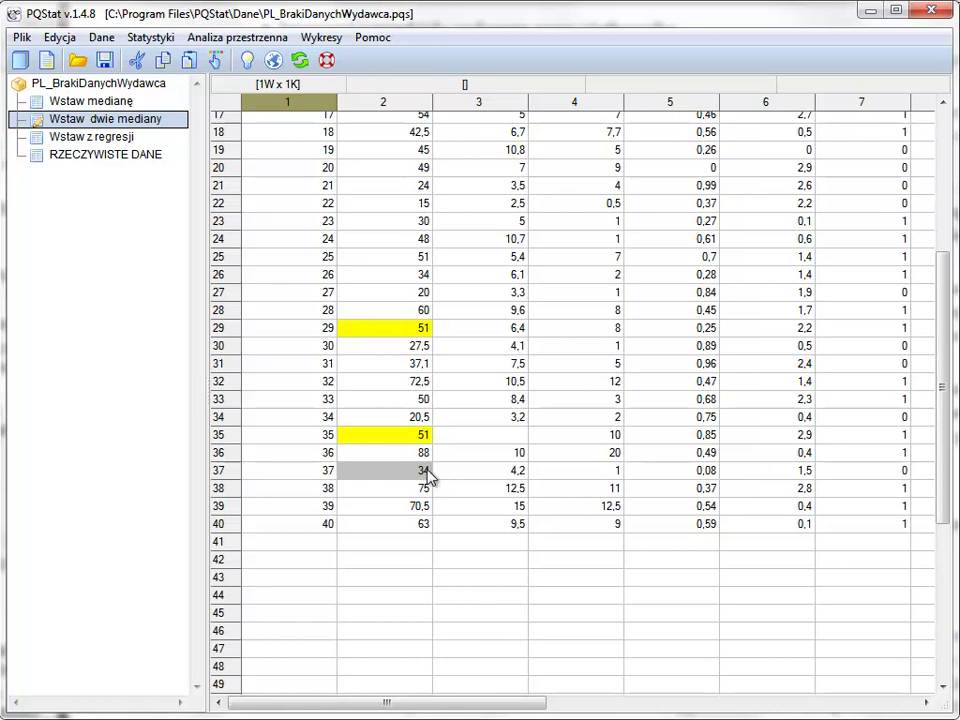
pyautogui.click(117, 156)
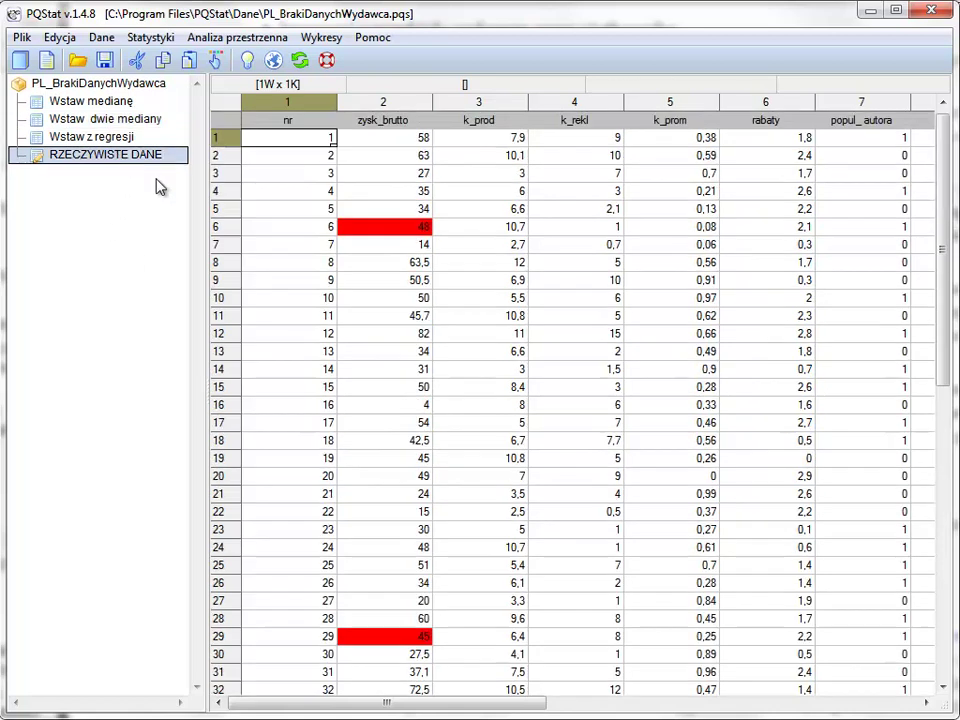
pyautogui.moveTo(945, 203); pyautogui.dragTo(934, 414)
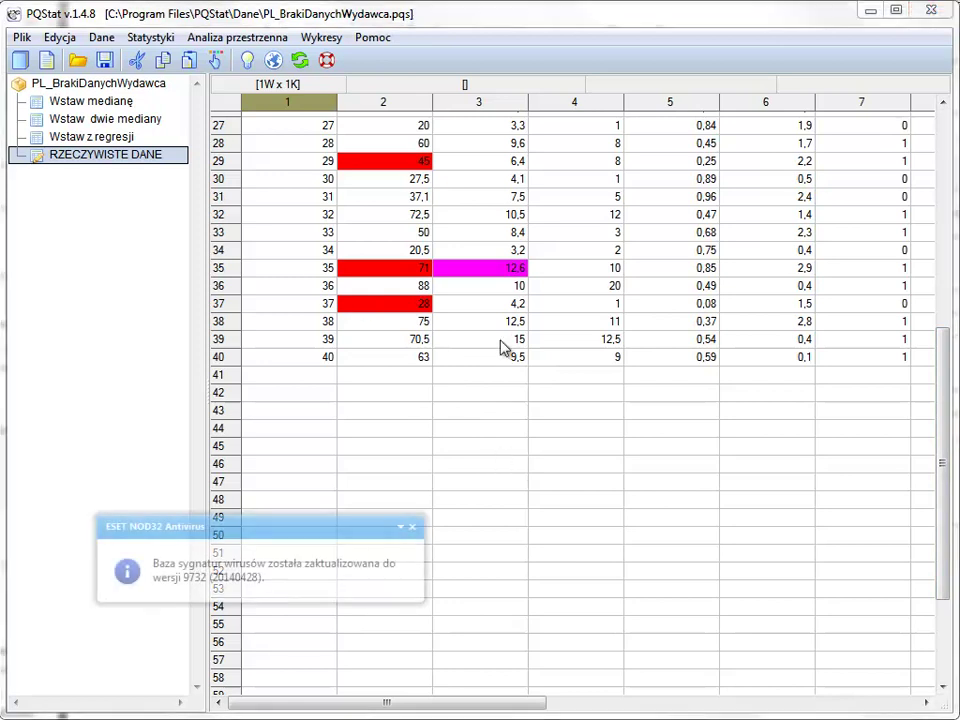
pyautogui.click(412, 527)
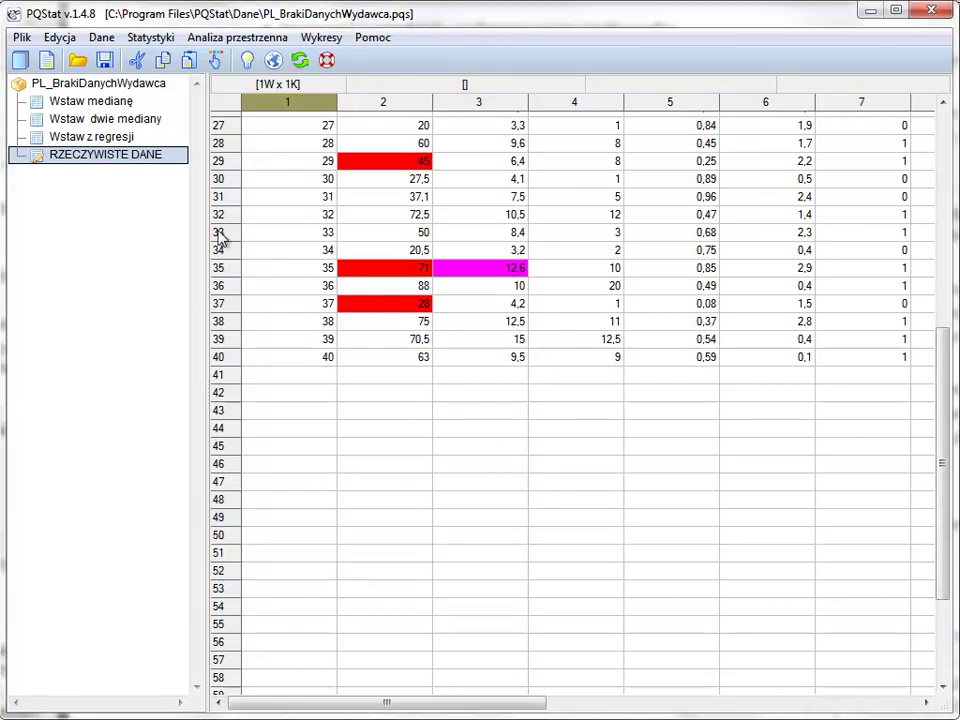
# Step: On the Wstaw z regresji sheet, set up missing-data replacement by Wartości przewidywane z regresji with explanatory variables 3-k_prod to 7-popul_autora
pyautogui.click(74, 138)
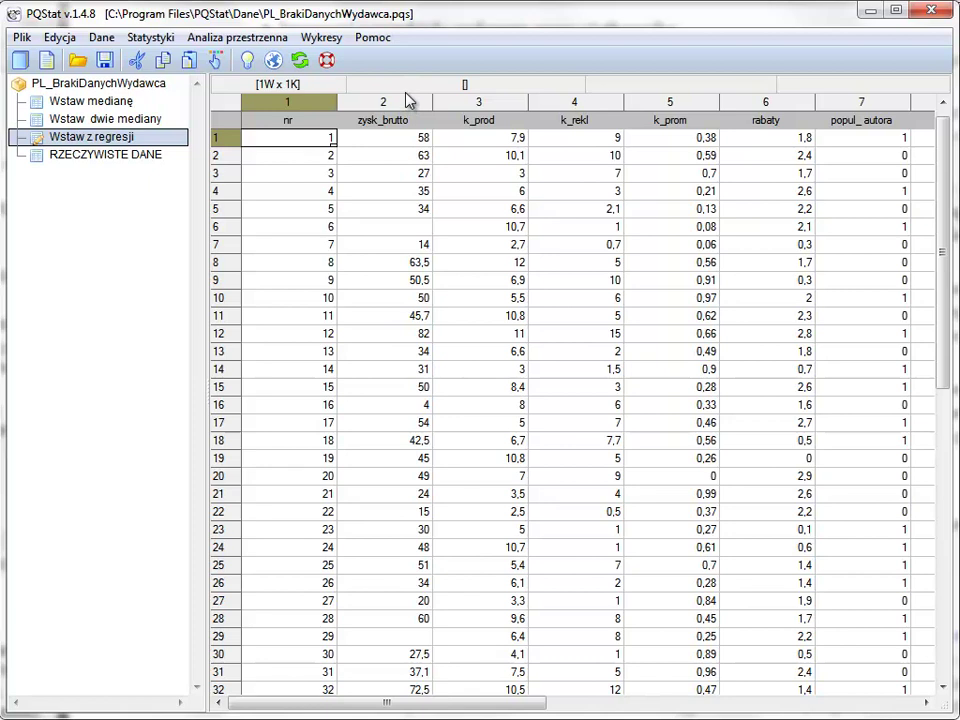
pyautogui.click(399, 191)
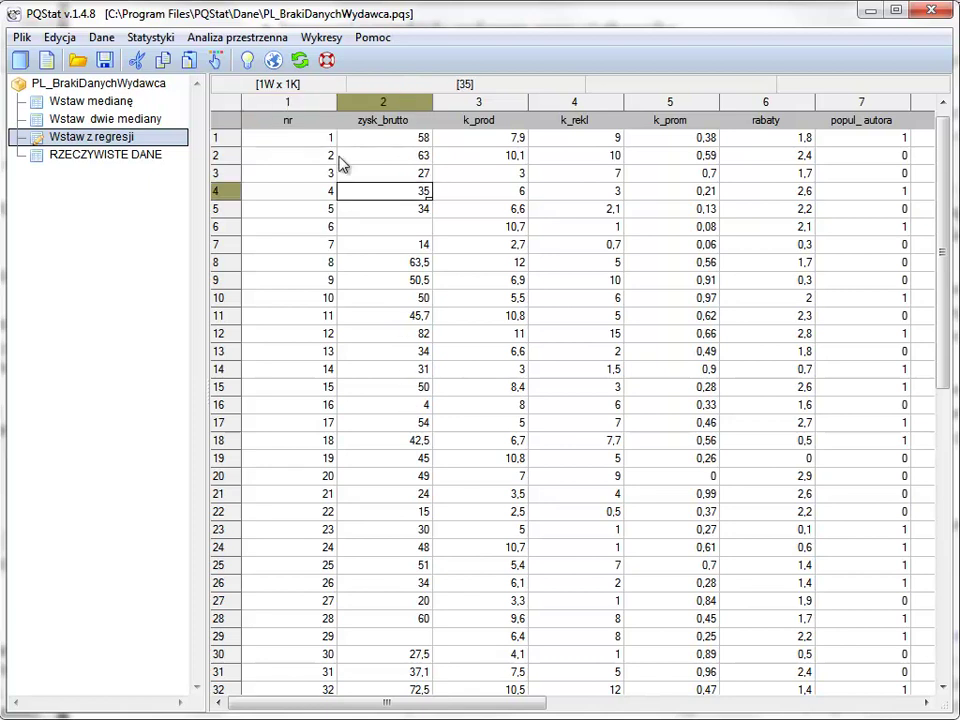
pyautogui.click(101, 40)
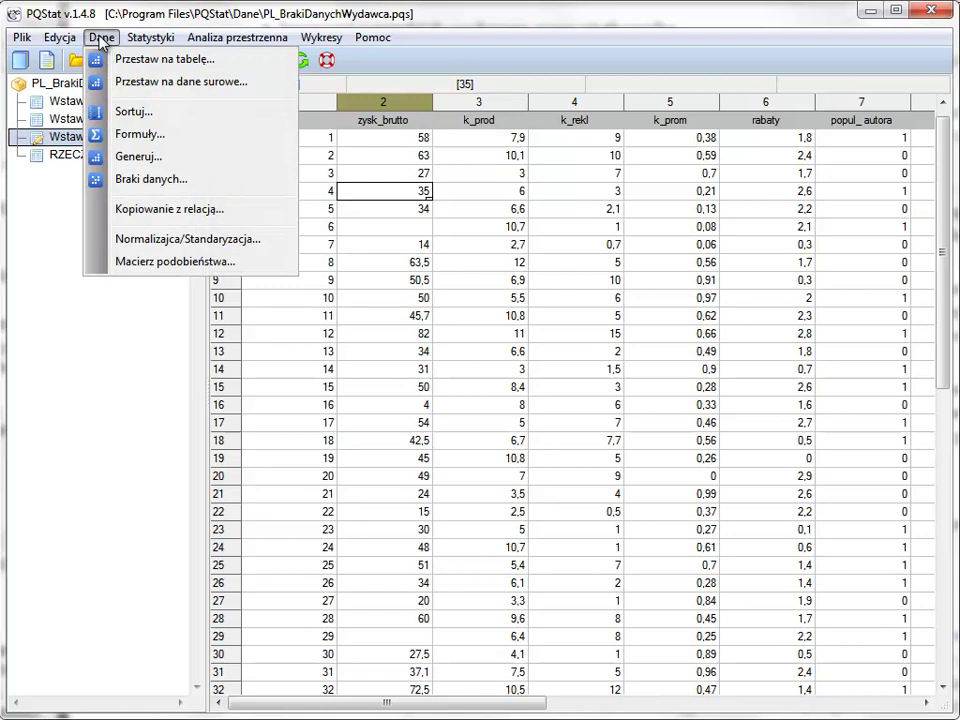
pyautogui.click(152, 178)
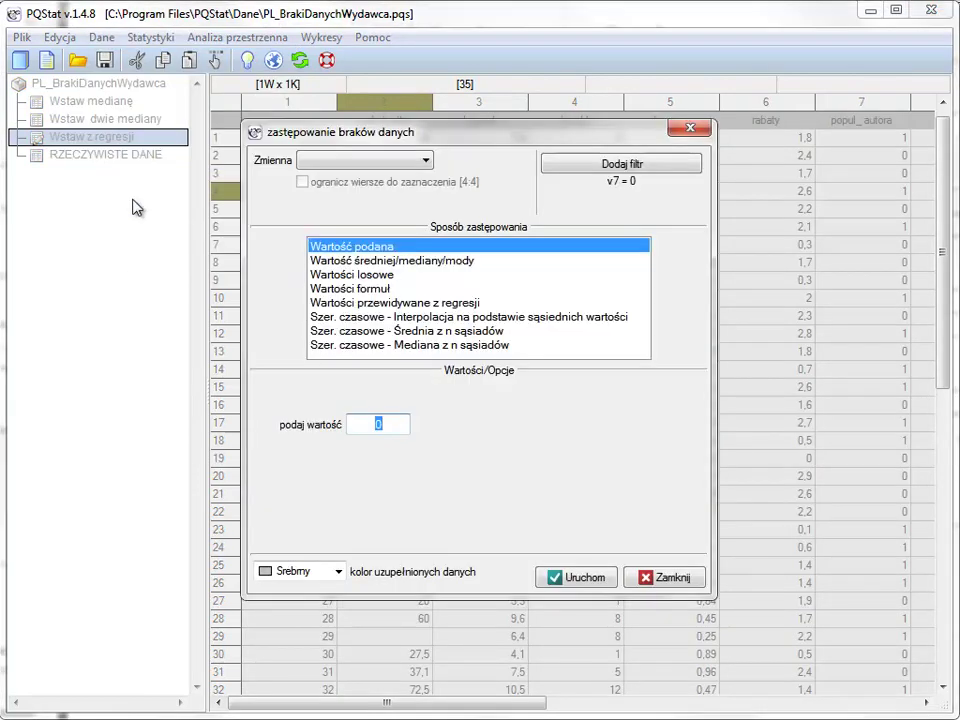
pyautogui.click(342, 303)
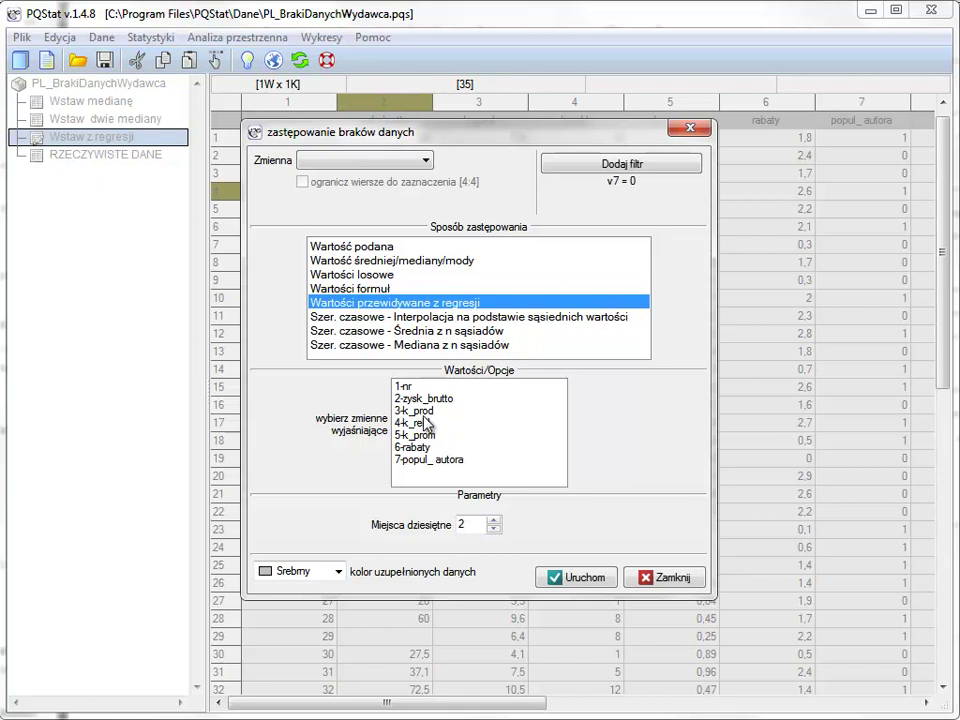
pyautogui.moveTo(422, 412); pyautogui.dragTo(440, 465)
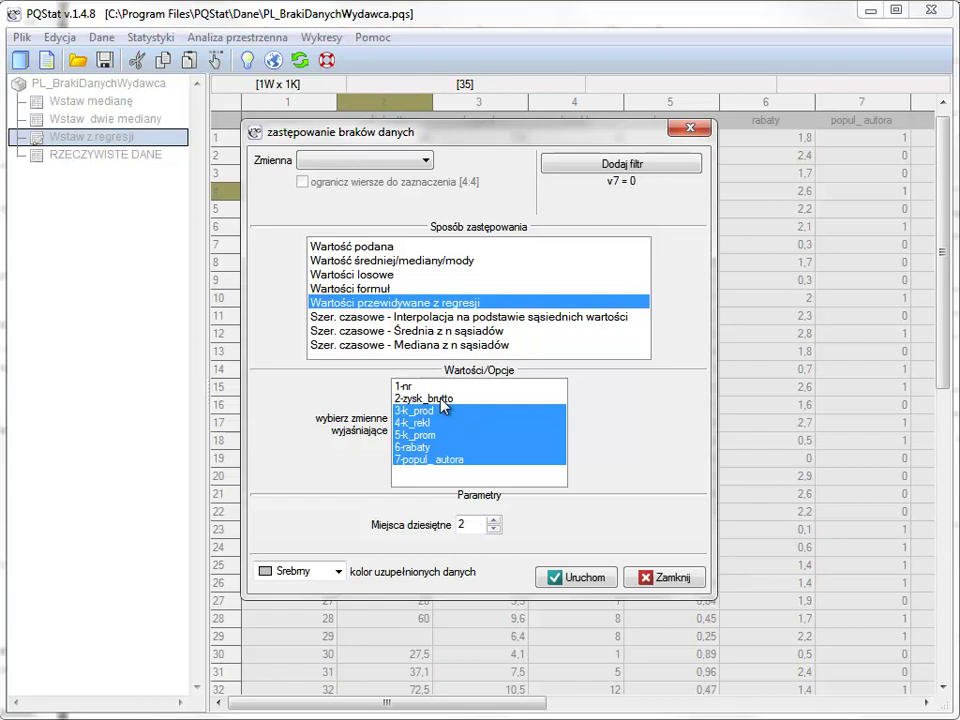
# Step: Set the colour of the filled data to Błękitny and remove the 7-popul_autora = 0 condition from the filter
pyautogui.click(339, 572)
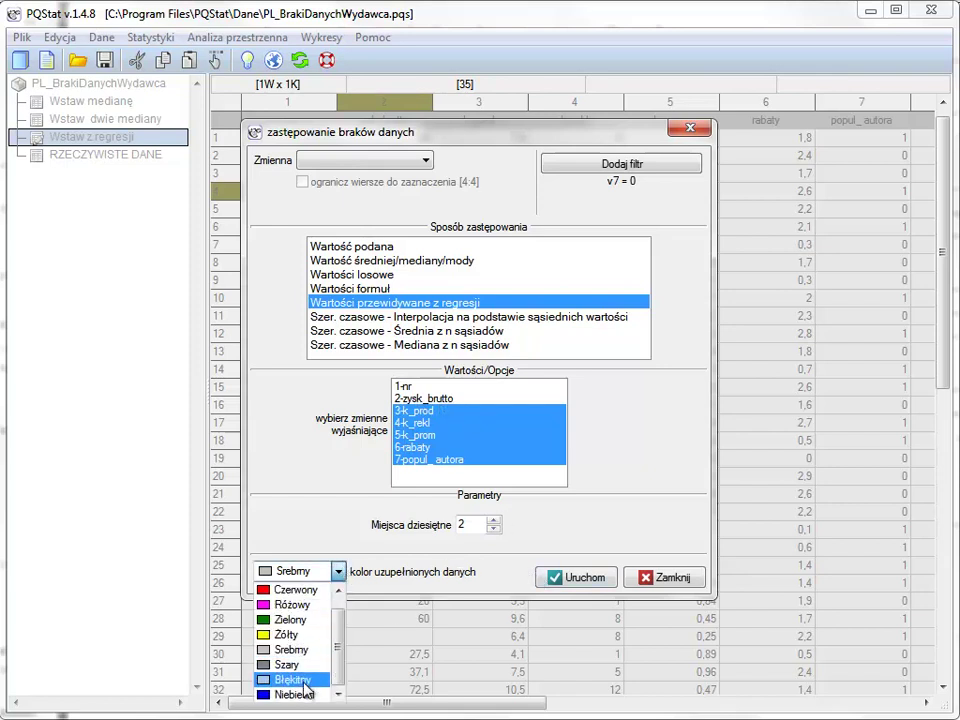
pyautogui.click(293, 679)
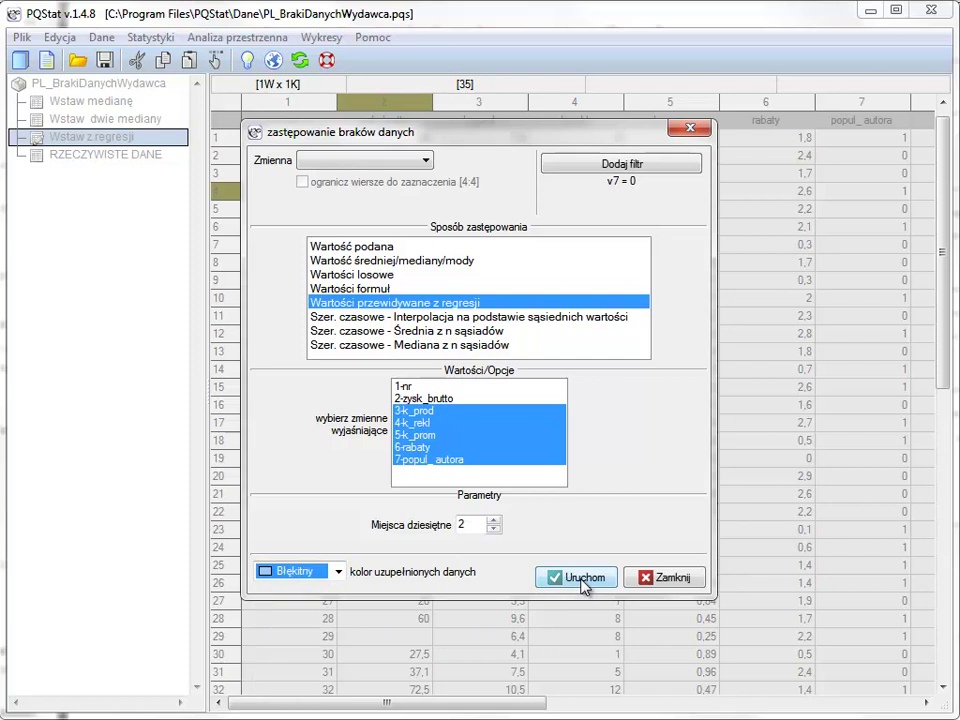
pyautogui.click(664, 167)
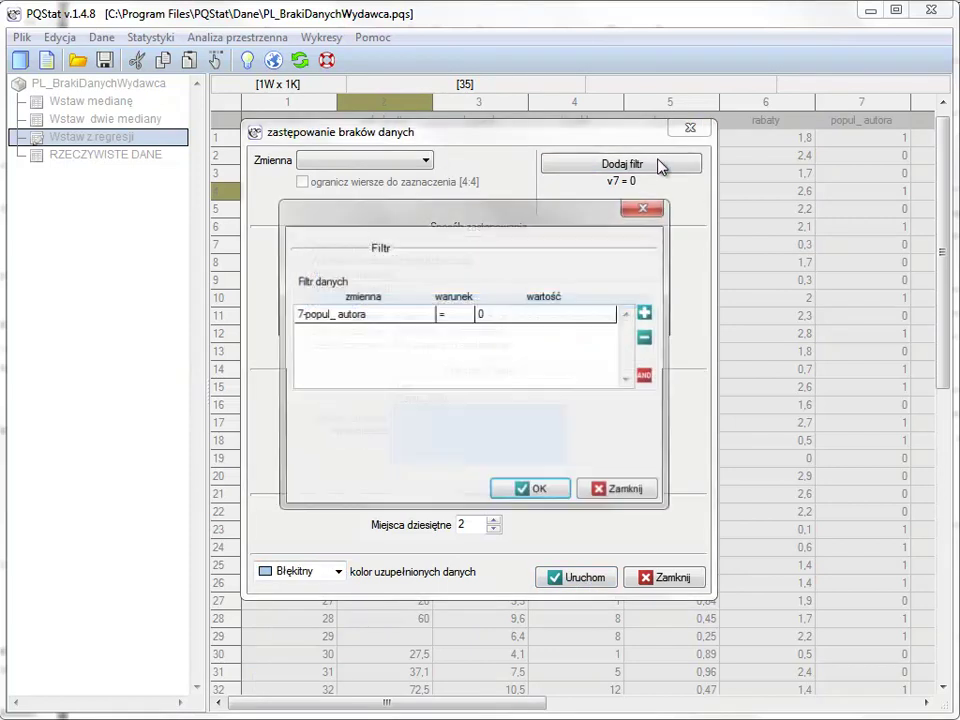
pyautogui.click(646, 337)
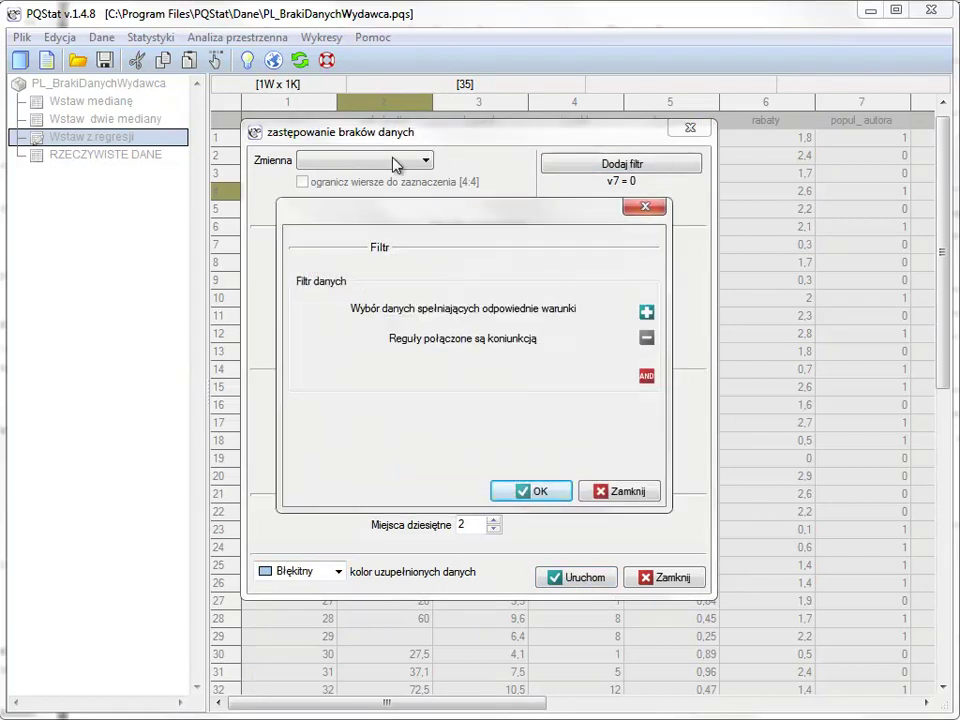
pyautogui.click(538, 491)
# Step: Choose 2-zysk_brutto as the variable, run the regression replacement and dismiss the summary
pyautogui.click(403, 160)
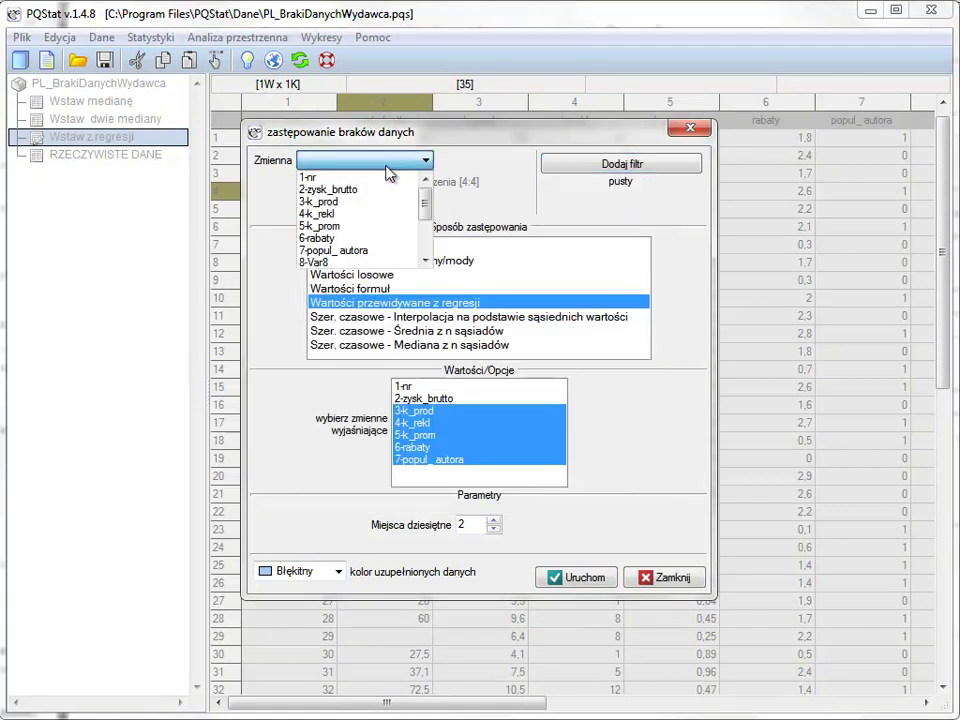
pyautogui.click(380, 190)
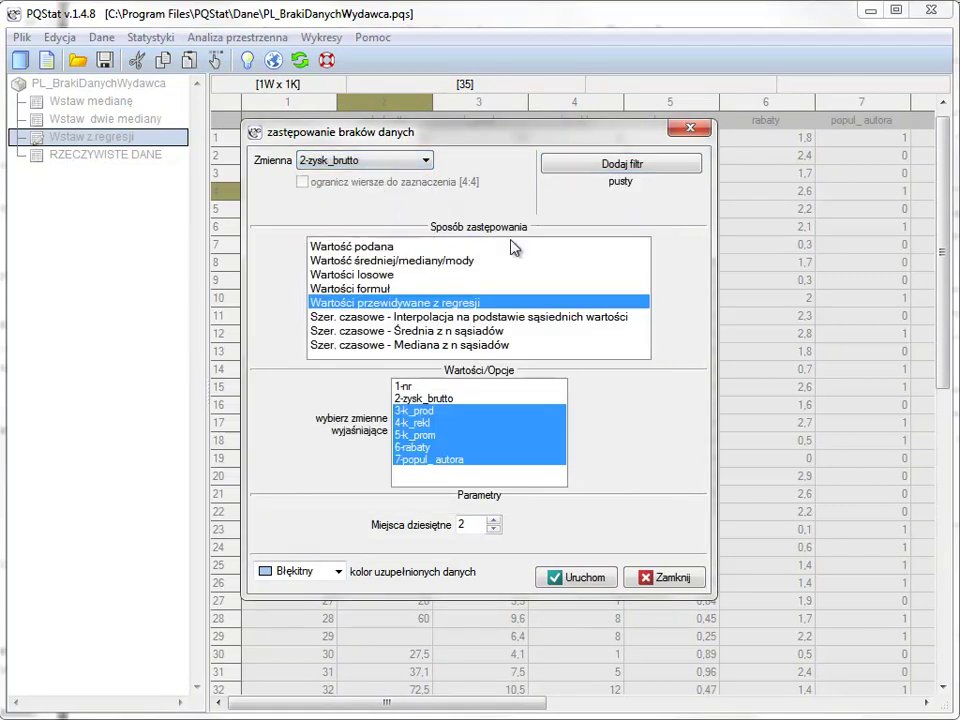
pyautogui.click(592, 584)
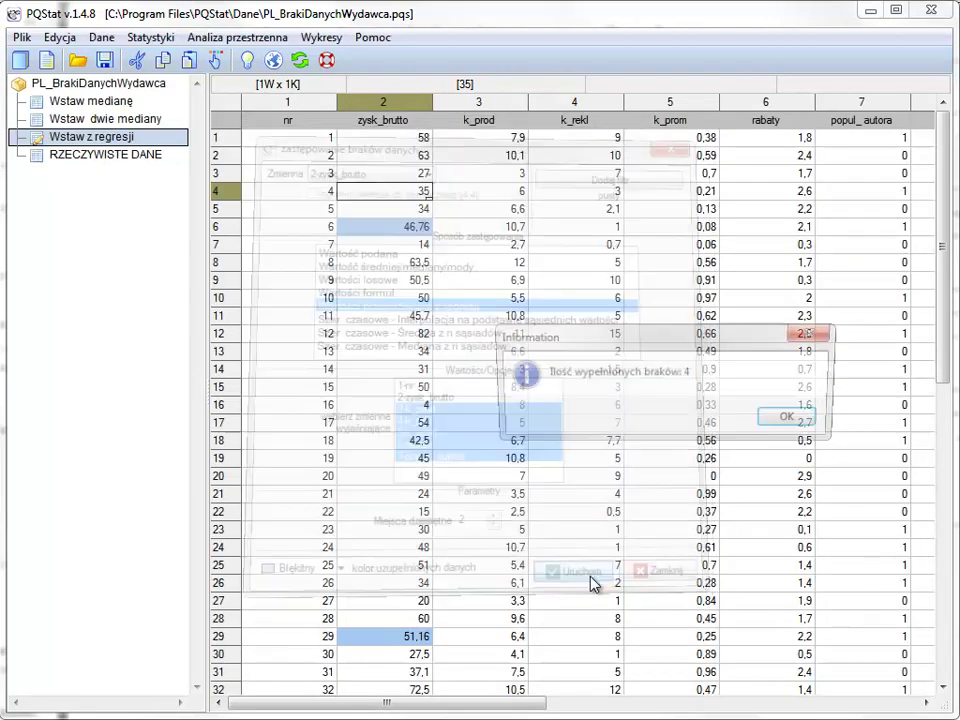
pyautogui.click(795, 419)
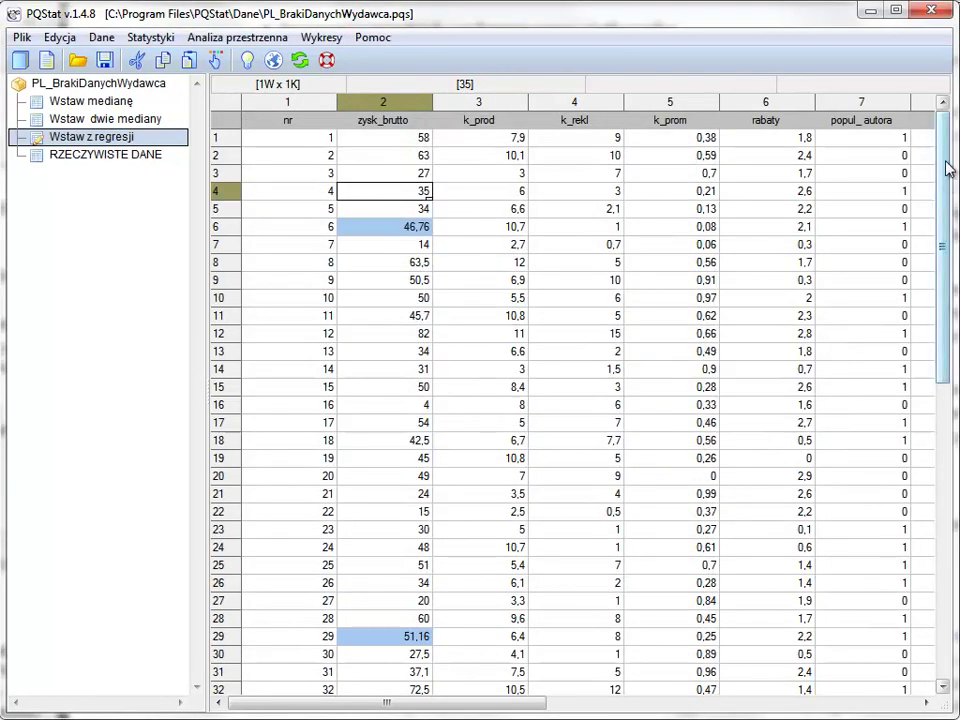
# Step: Examine the regression-filled zysk_brutto cells in the Wstaw z regresji sheet, from row 6 down to row 37
pyautogui.click(402, 230)
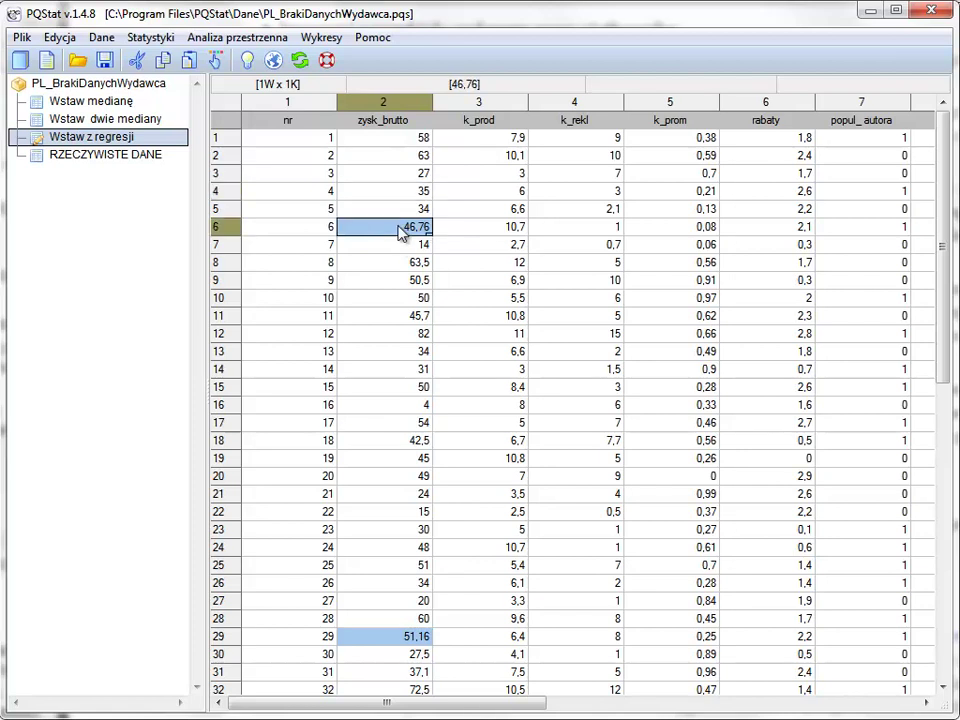
pyautogui.moveTo(941, 161); pyautogui.dragTo(945, 195)
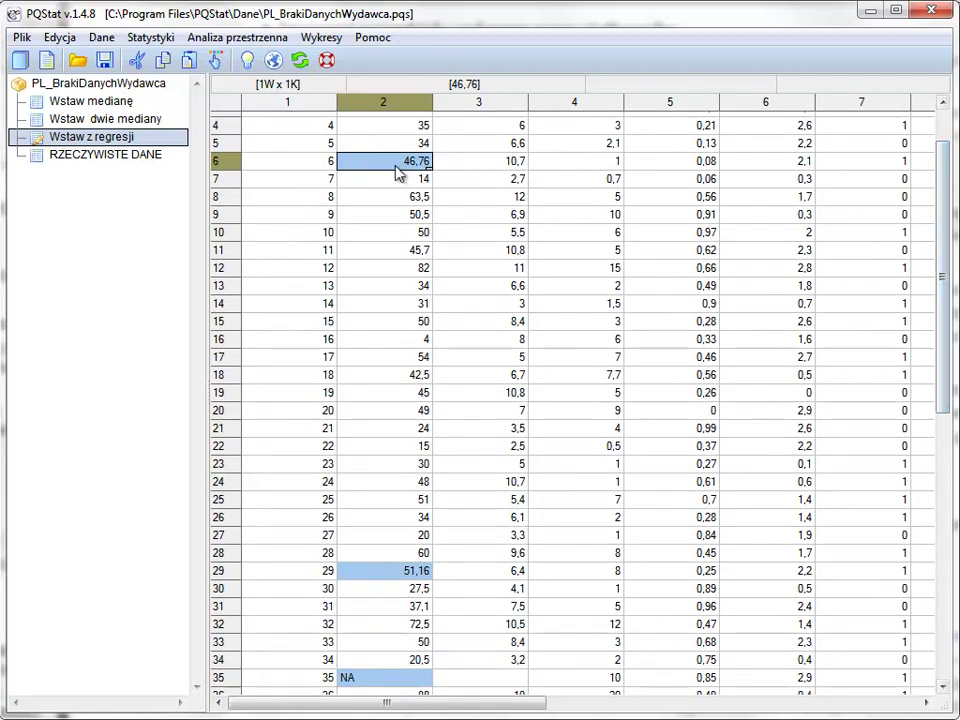
pyautogui.moveTo(945, 214); pyautogui.dragTo(951, 282)
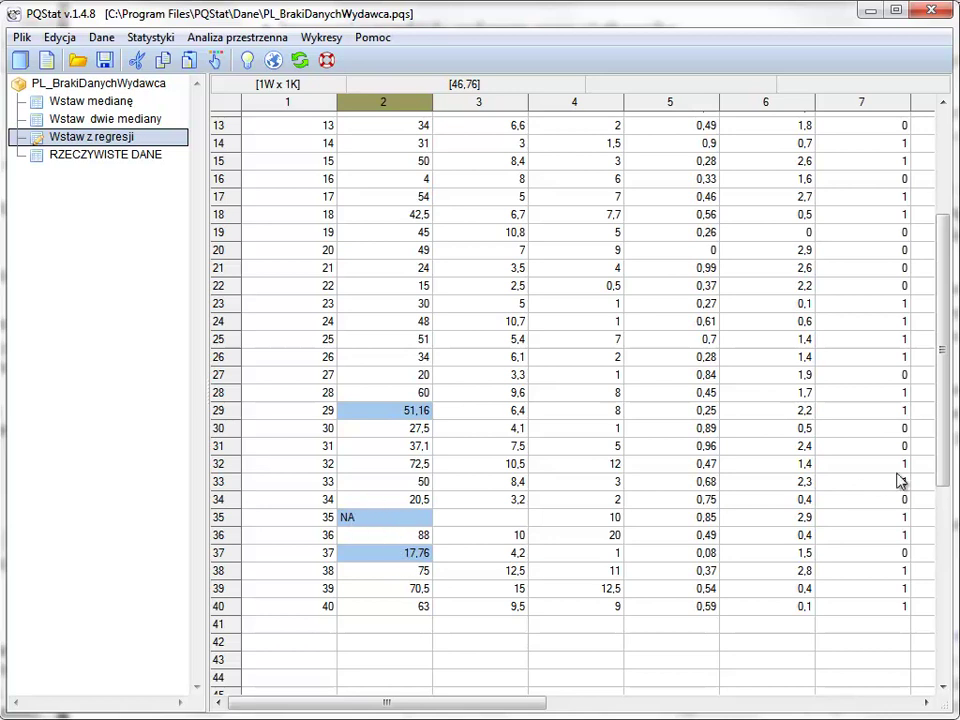
pyautogui.moveTo(945, 463); pyautogui.dragTo(950, 292)
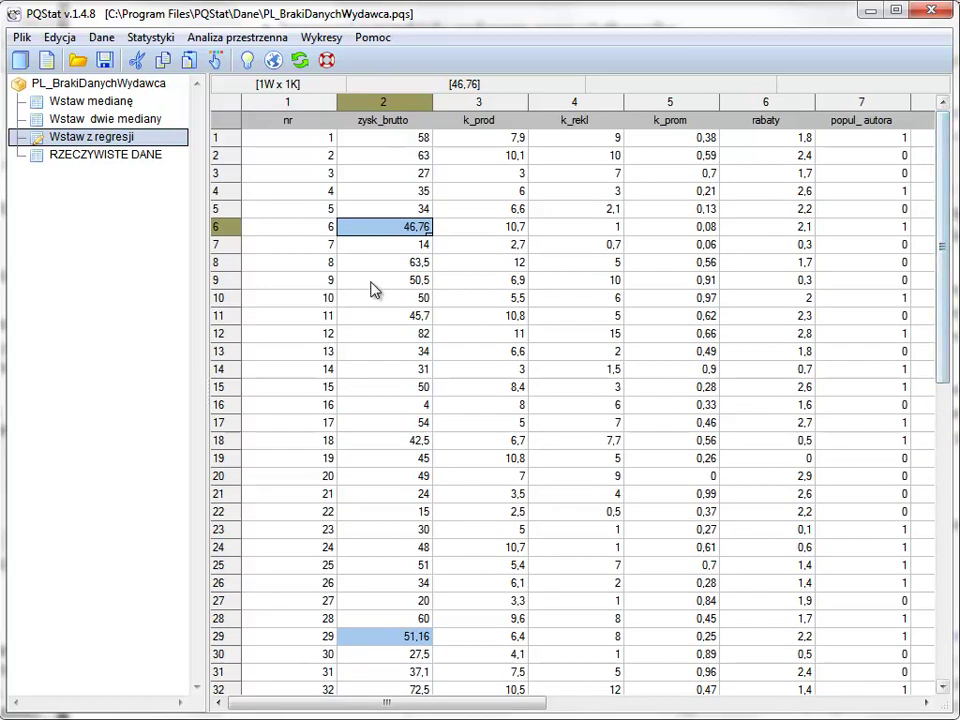
pyautogui.scroll(-2, 373, 281)
pyautogui.scroll(-2, 460, 482)
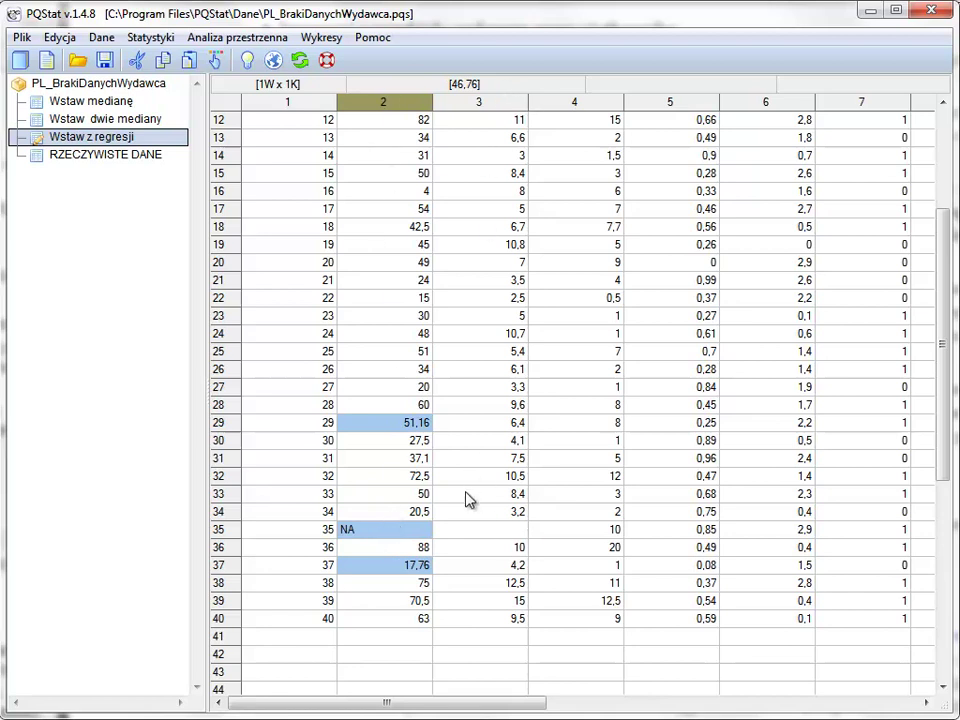
# Step: Check the explanatory variable values in row 35, from k_prod to popul_autora, to explain its filled zysk_brutto cell
pyautogui.moveTo(489, 530); pyautogui.dragTo(835, 531)
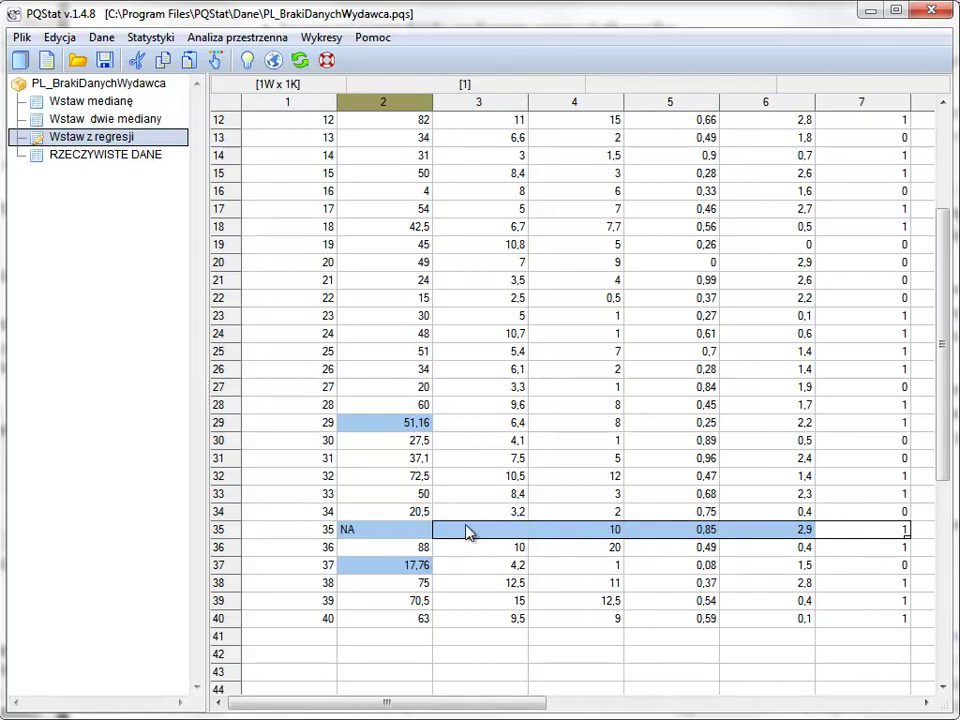
pyautogui.click(499, 534)
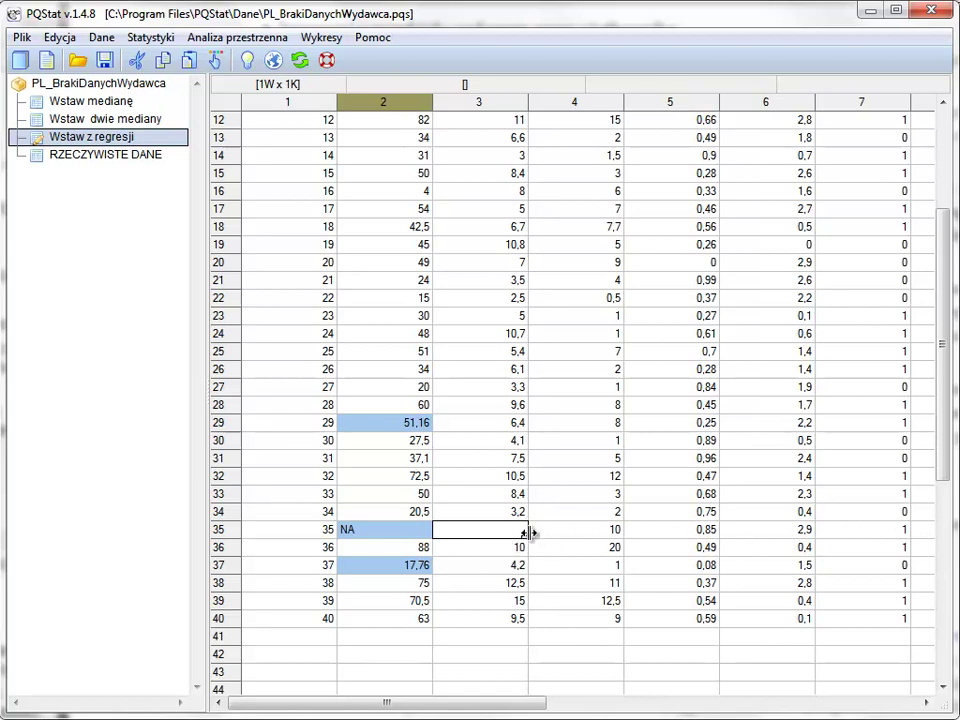
pyautogui.click(575, 530)
pyautogui.click(665, 530)
pyautogui.click(764, 529)
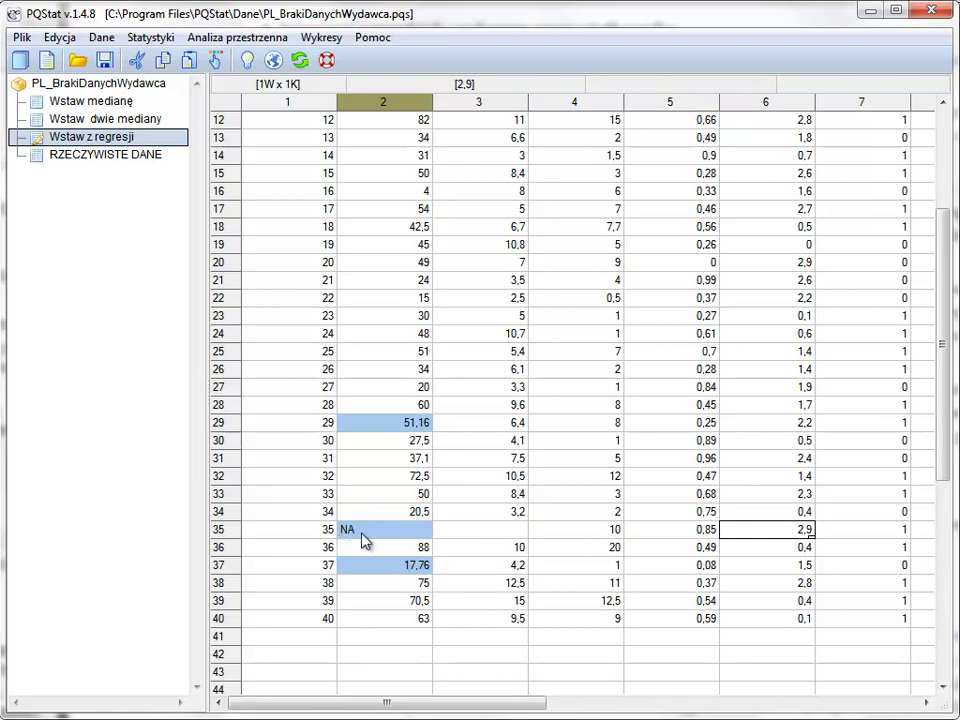
# Step: Compare the filled zysk_brutto cells in rows 6 and 29 of Wstaw z regresji with the values in RZECZYWISTE DANE
pyautogui.scroll(4, 476, 508)
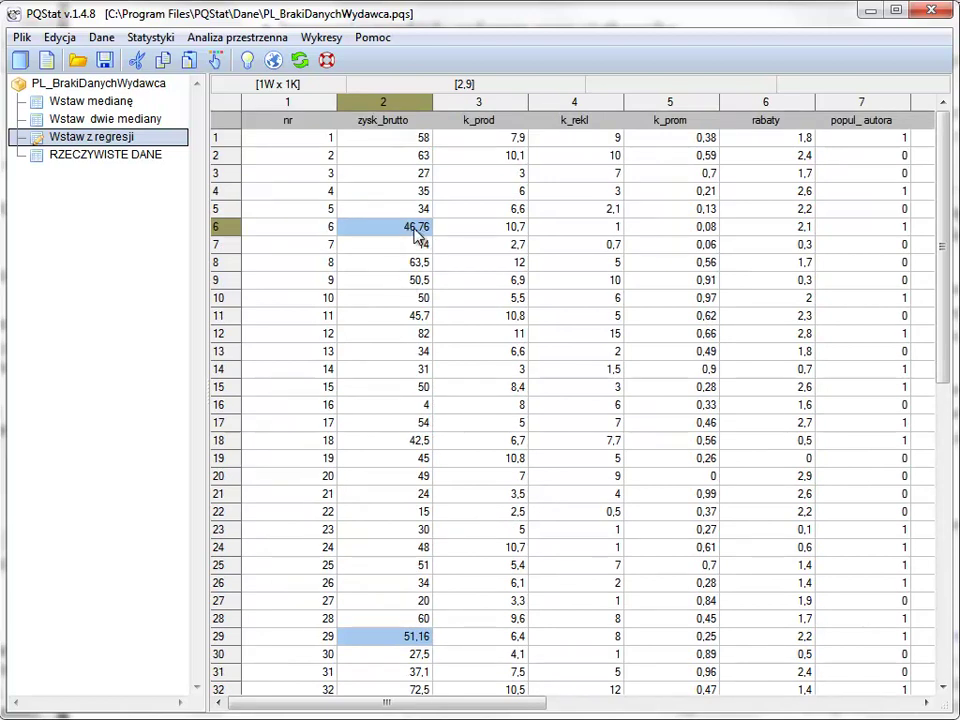
pyautogui.click(102, 156)
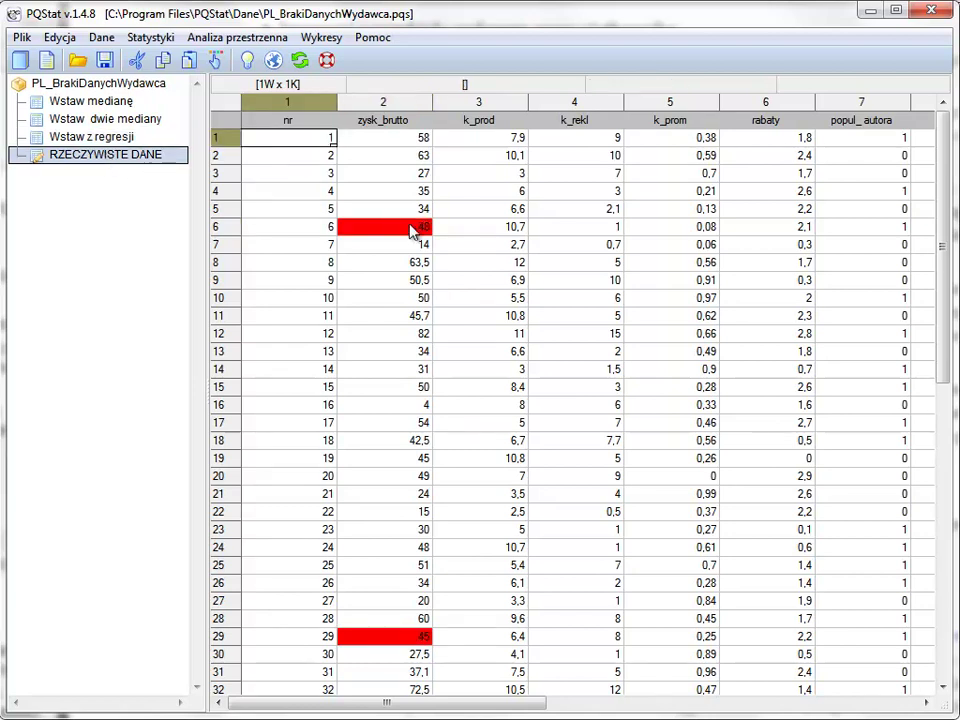
pyautogui.click(120, 136)
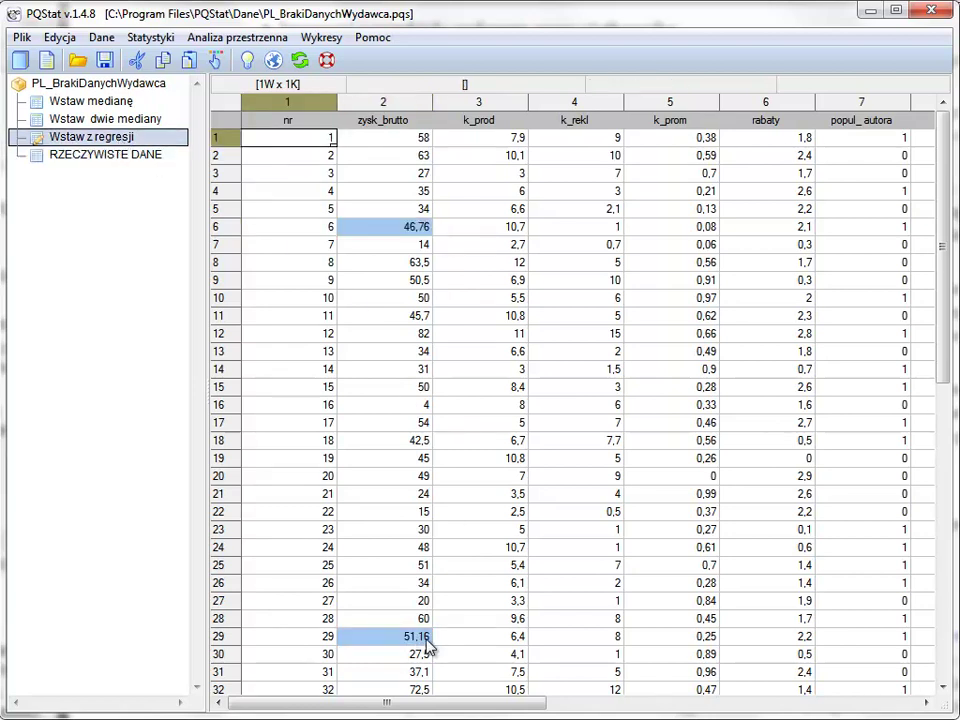
pyautogui.click(139, 160)
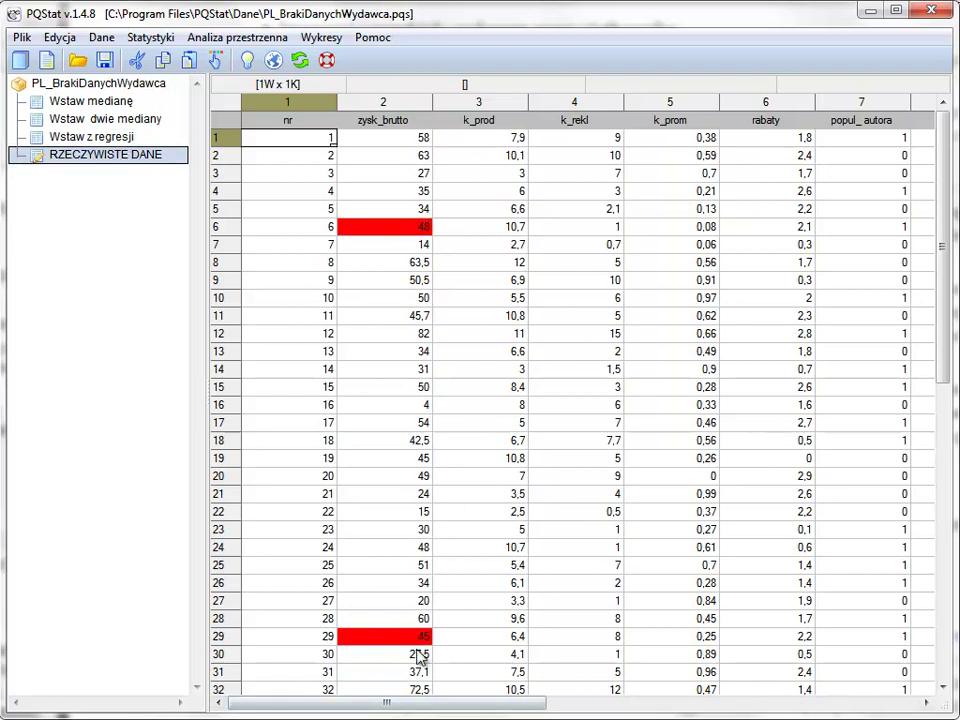
# Step: Compare the filled zysk_brutto cell in row 37 of Wstaw z regresji with RZECZYWISTE DANE, and return to the start of the real data
pyautogui.click(90, 137)
pyautogui.moveTo(942, 178); pyautogui.dragTo(943, 336)
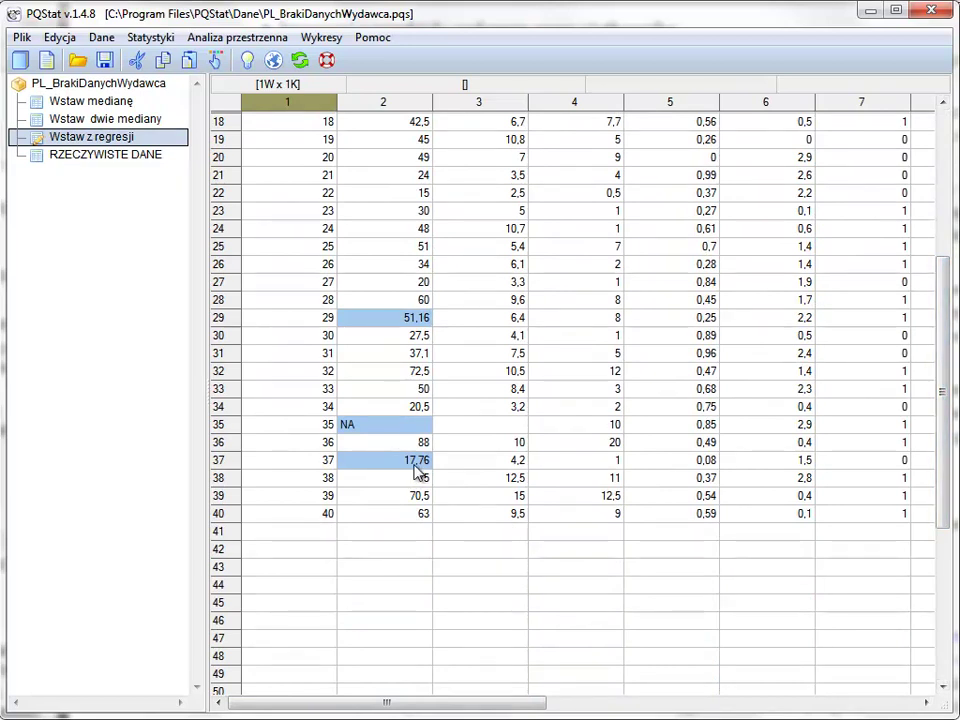
pyautogui.click(146, 156)
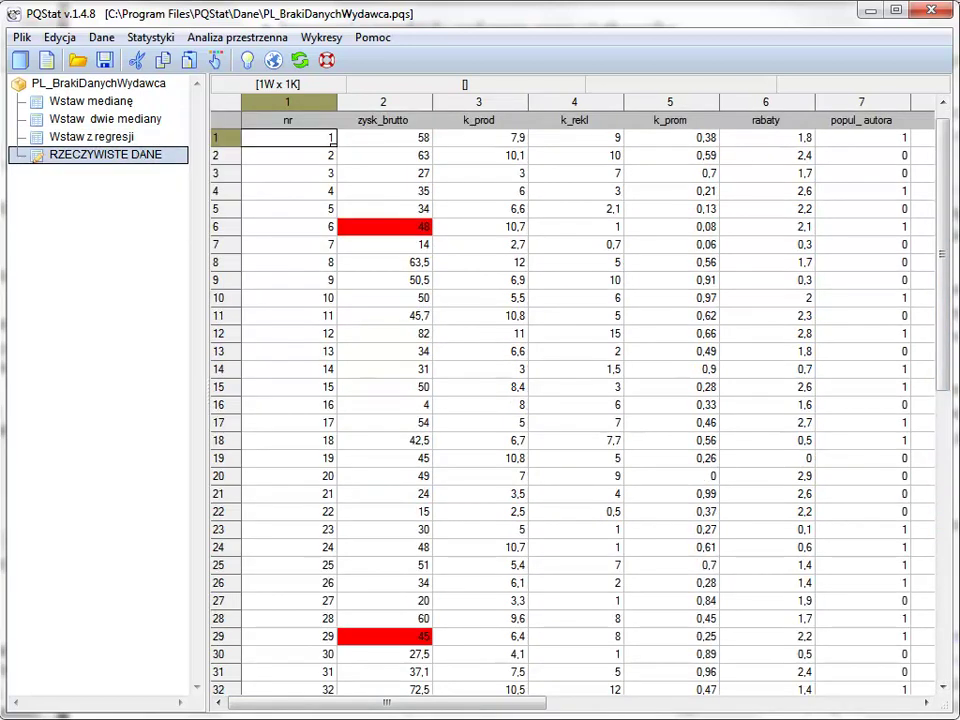
pyautogui.moveTo(942, 250); pyautogui.dragTo(942, 390)
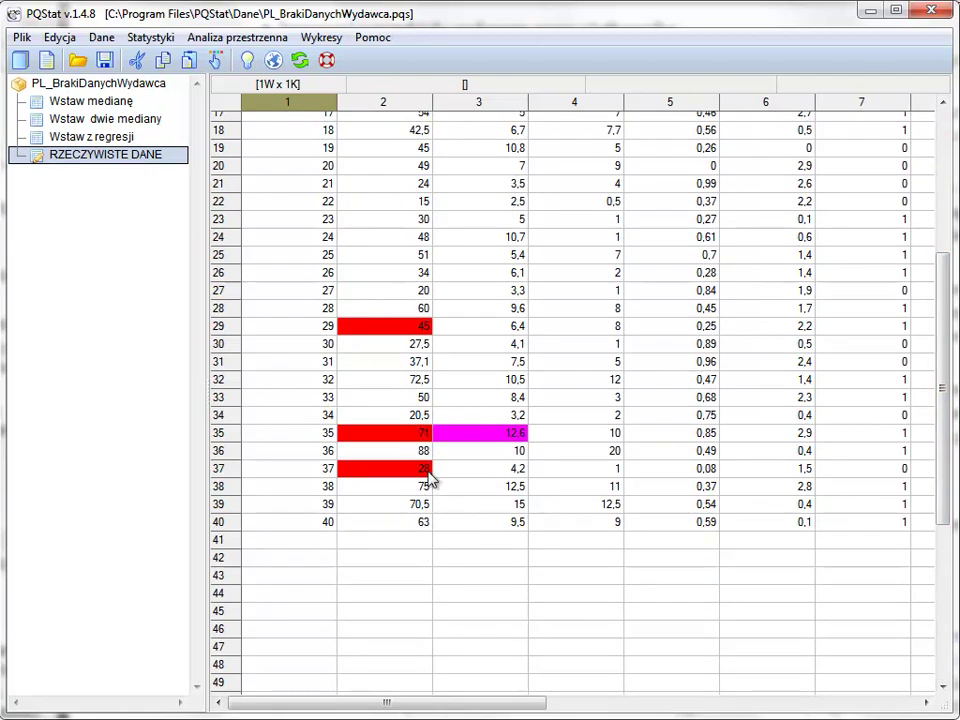
pyautogui.click(502, 474)
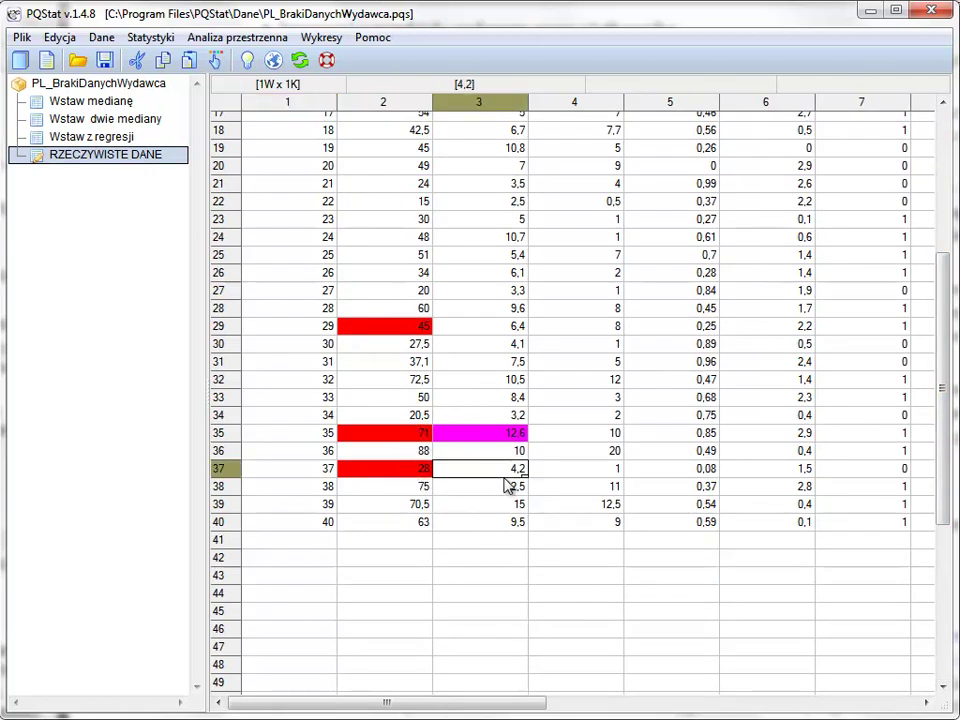
pyautogui.scroll(5, 592, 325)
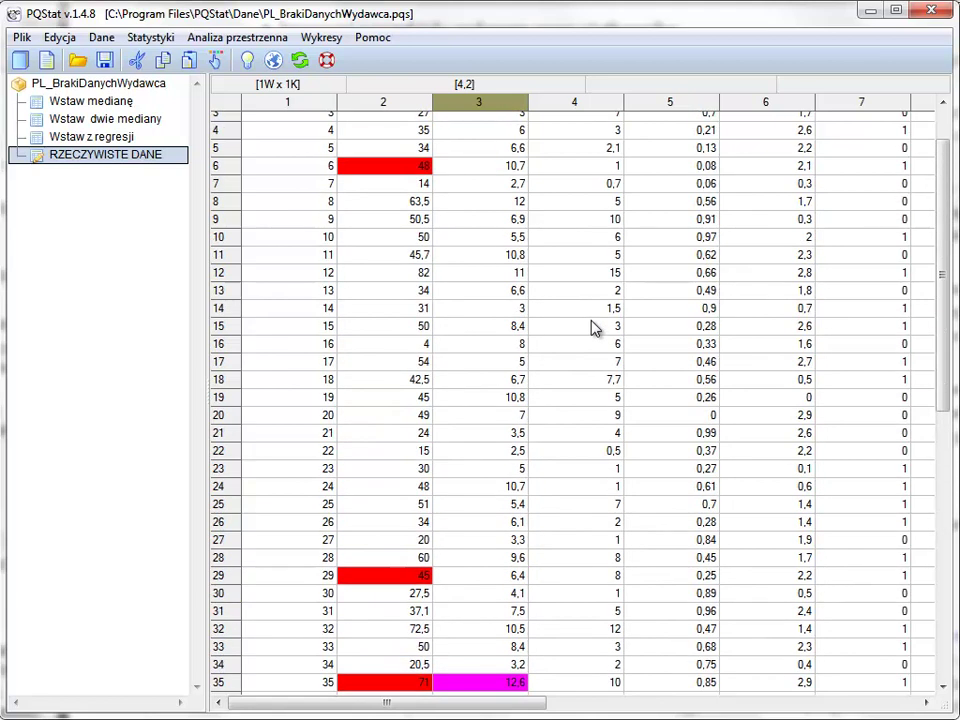
pyautogui.scroll(3, 600, 340)
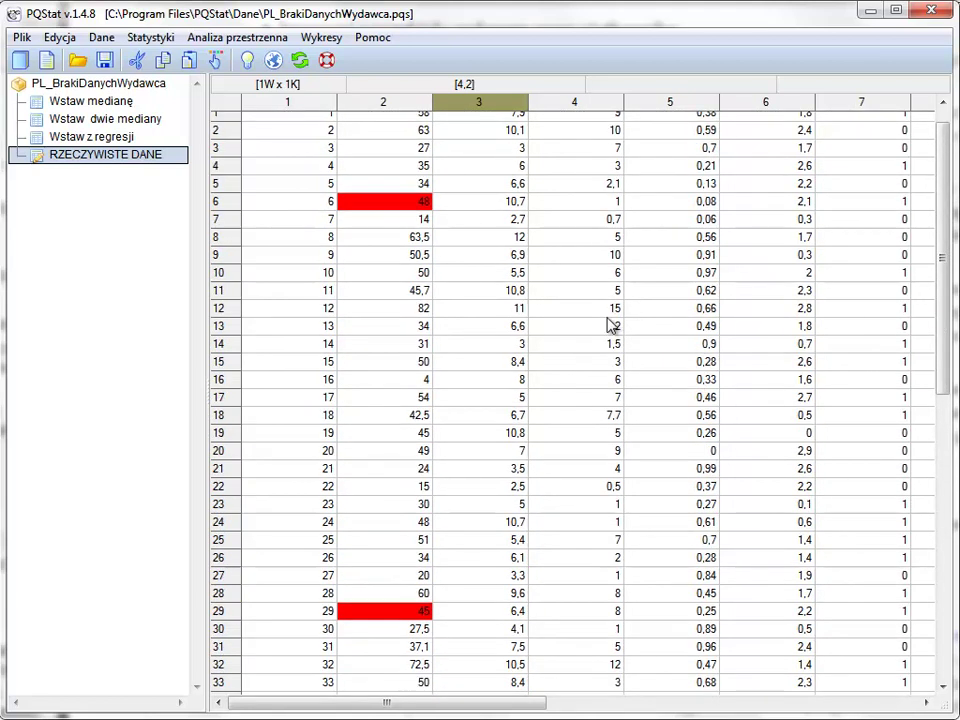
pyautogui.moveTo(943, 311); pyautogui.dragTo(940, 228)
pyautogui.click(710, 281)
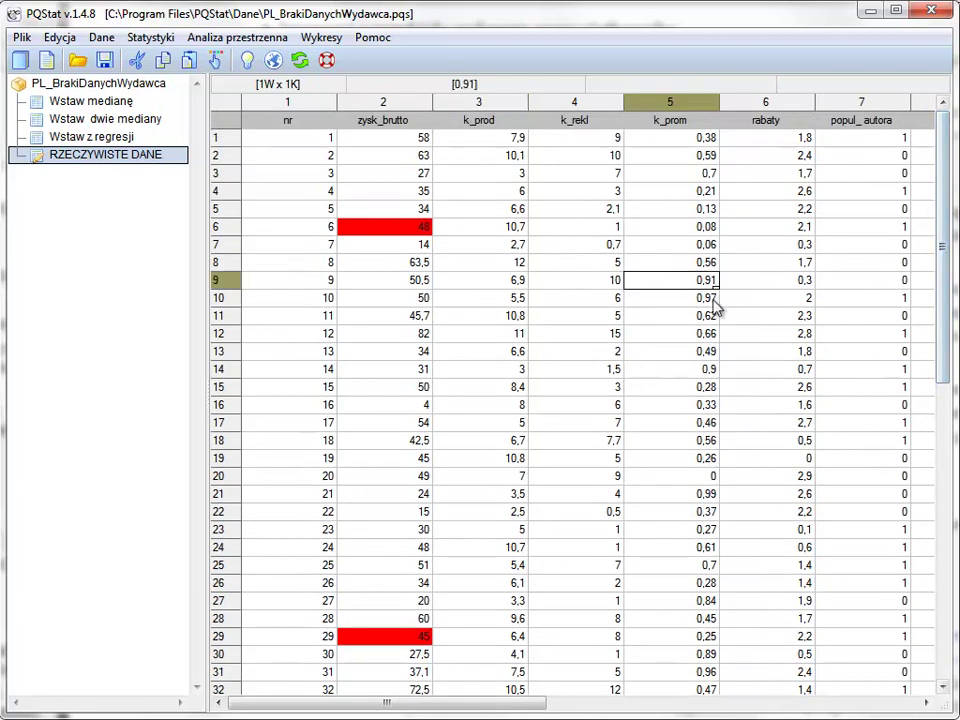